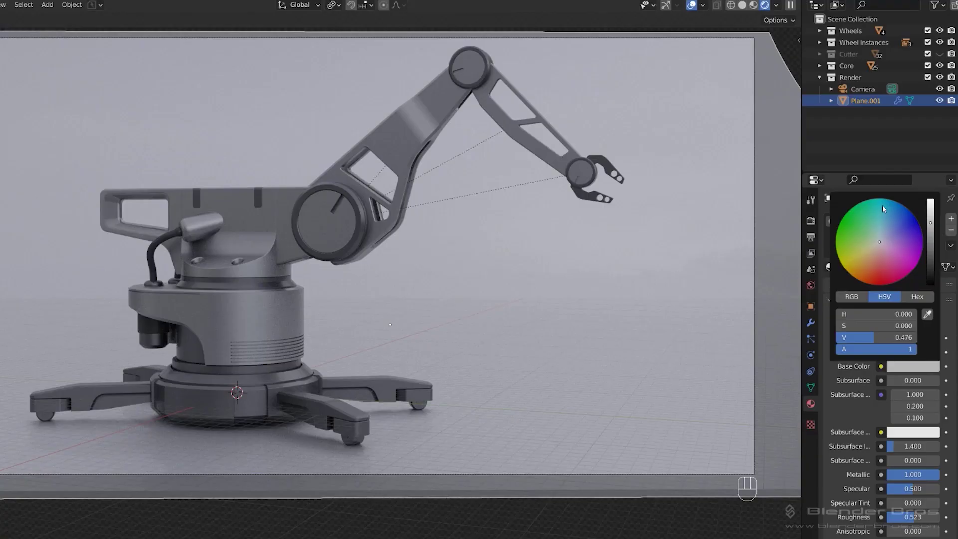
left_click(881, 205)
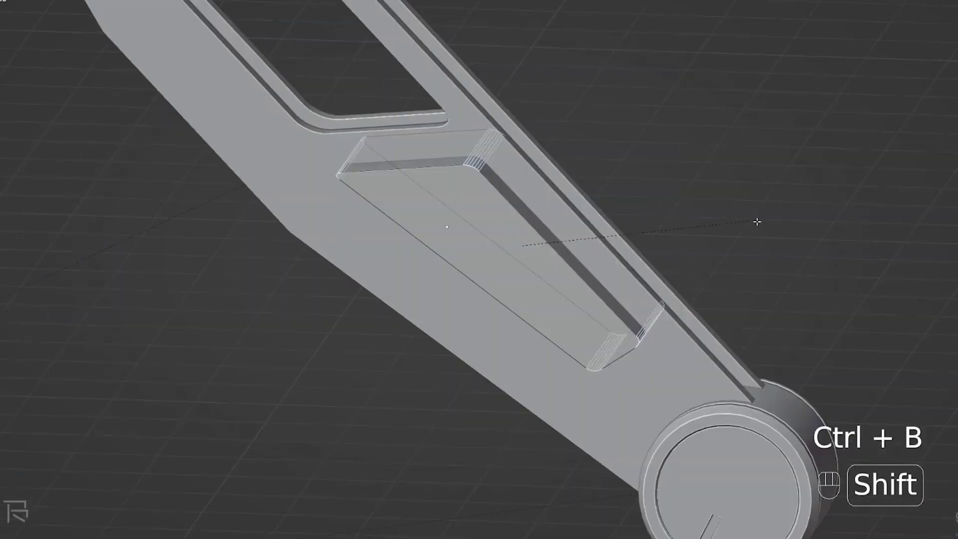
key("Tab")
right_click(478, 206)
left_click(478, 204)
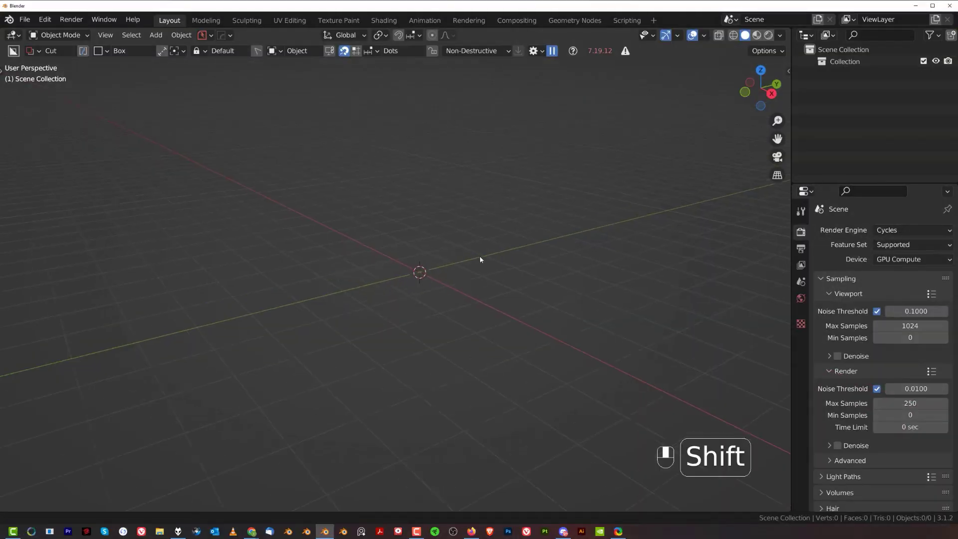
Add a plane mesh at the world origin and open it for mesh editing.
middle_click_drag(480, 255, 474, 257, "shift")
key("shift+a")
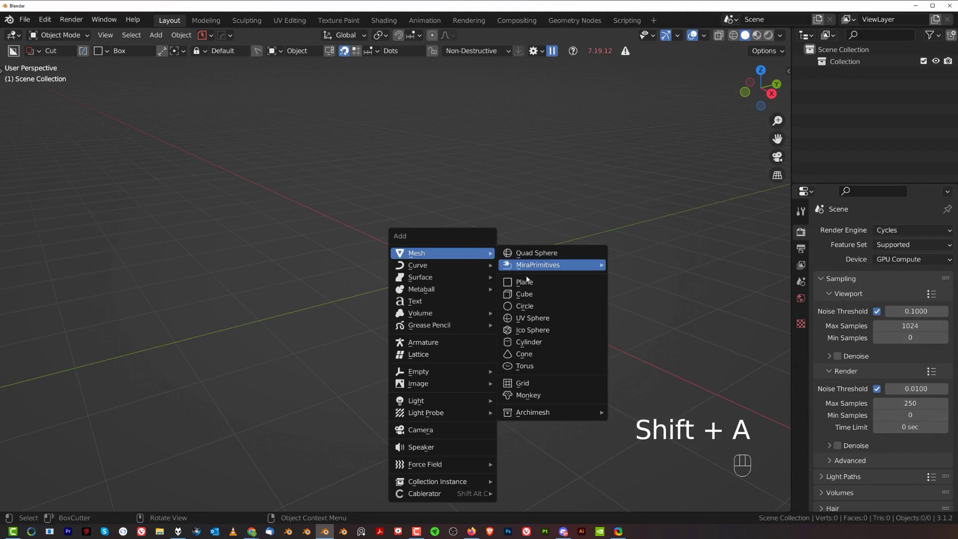
left_click(524, 282)
scroll(510, 266, "up", 5)
key("Tab")
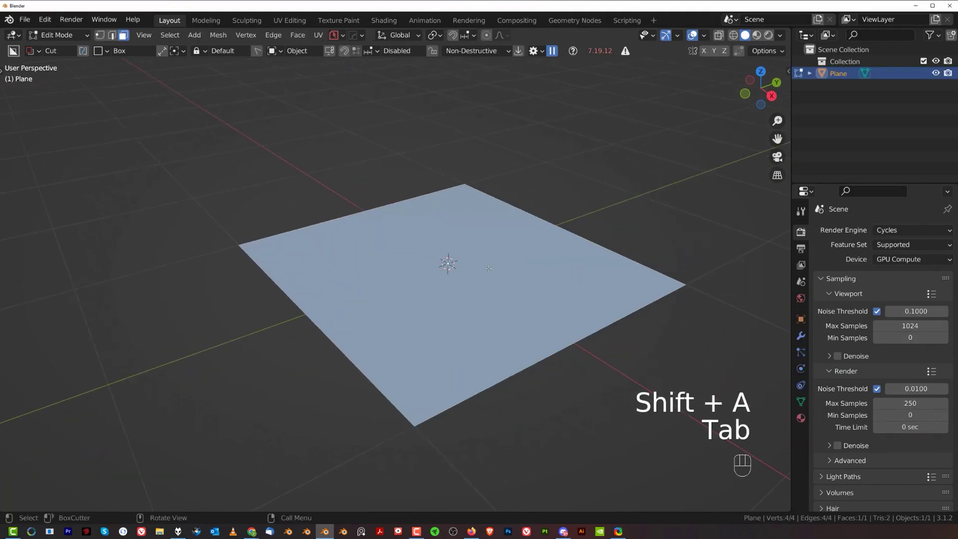
Subdivide the plane repeatedly with single cuts until it is a uniform grid of 1,024 faces.
right_click(488, 268)
left_click(491, 268)
key("shift+r")
key("shift+r")
key("shift+r")
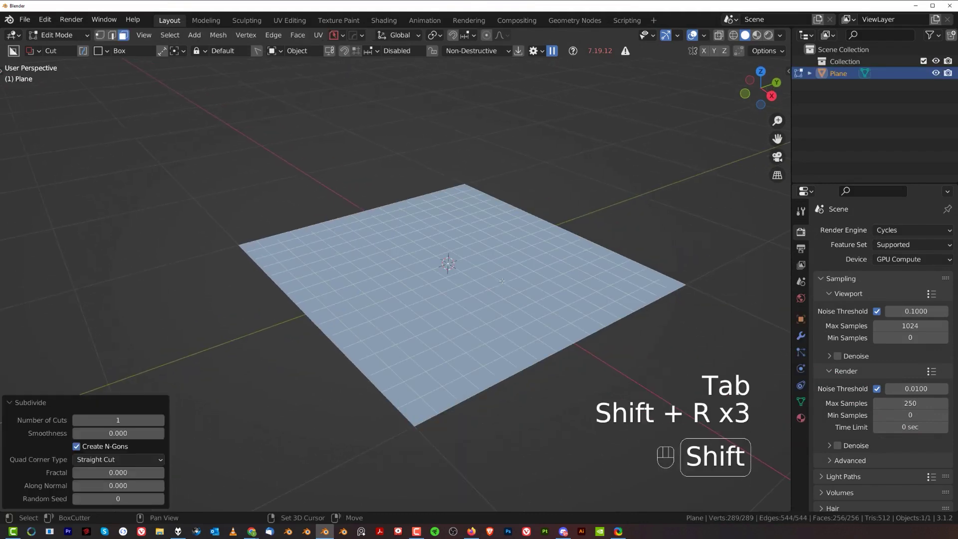
middle_click_drag(504, 283, 497, 214)
key("shift+r")
key("ctrl+z")
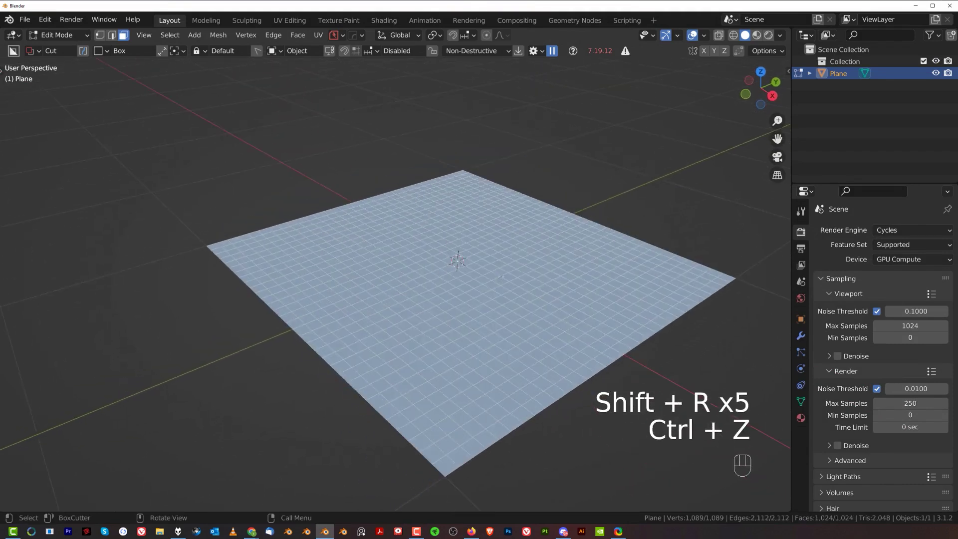
Return to Object Mode and rotate the plane 90 degrees about the X axis so it stands upright.
key("Tab")
middle_click_drag(527, 271, 558, 283)
type("r")
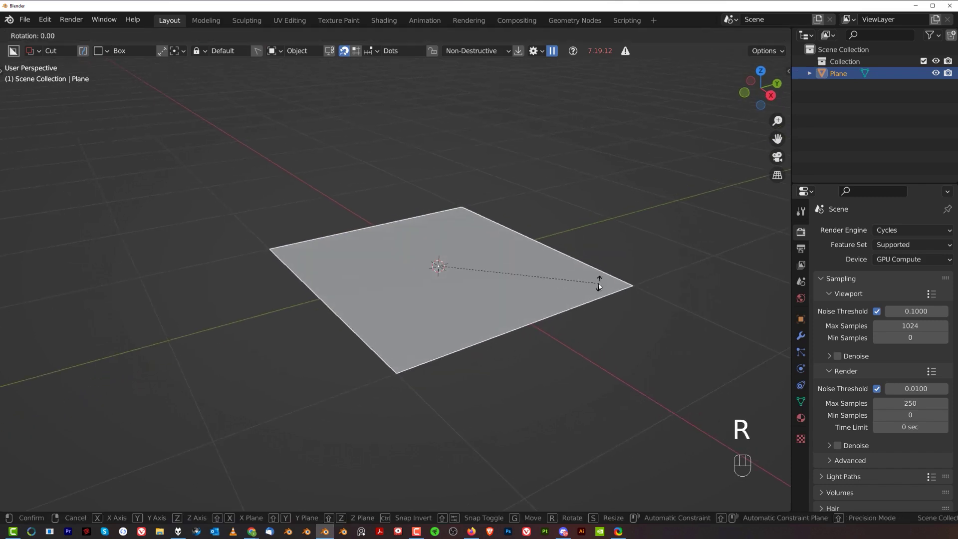
type("x90")
key("Return")
middle_click_drag(594, 280, 531, 223)
Add a HardOps bend deform to the upright plane, apply its rotation, and adjust the Z bend to curve it around the vertical.
key("alt+w")
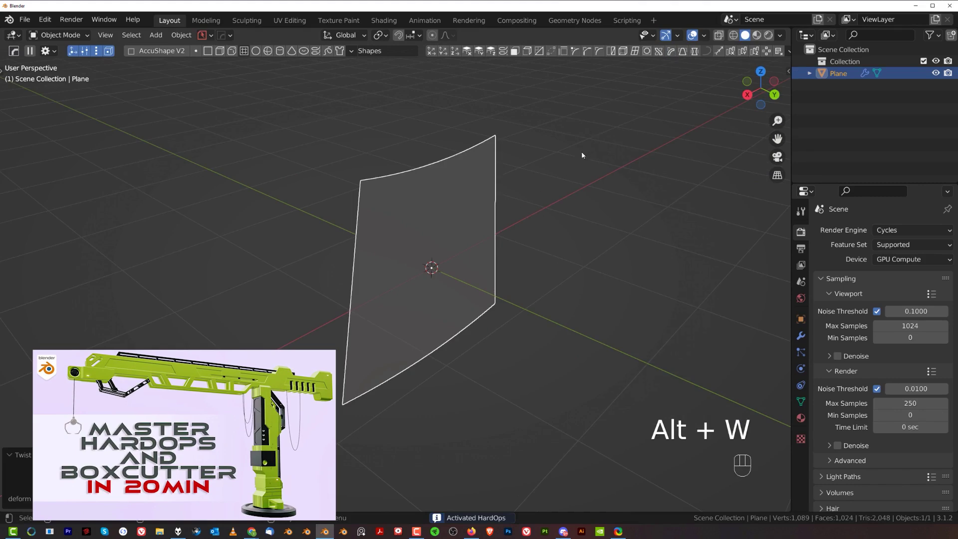
key("ctrl+a")
left_click(591, 160)
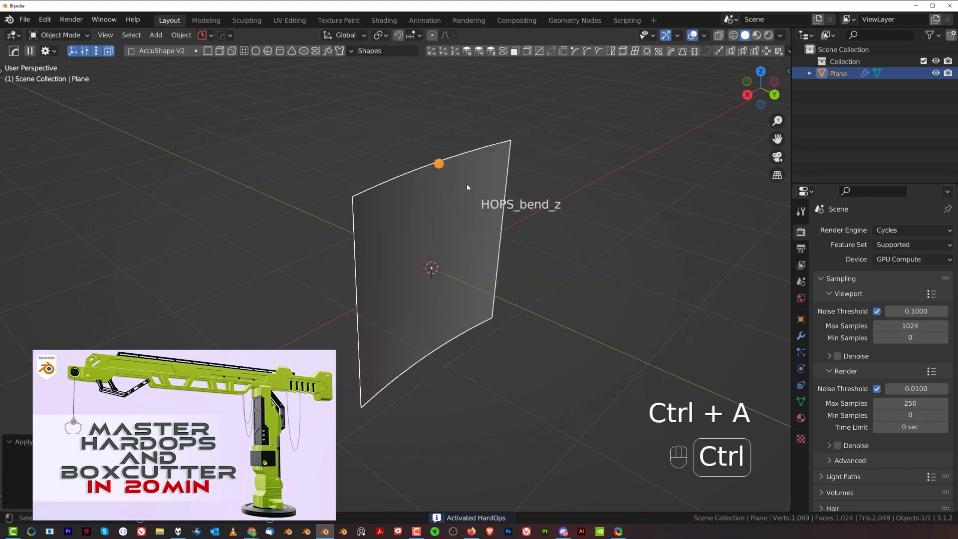
left_click(439, 164)
left_click_drag(429, 159, 412, 432, "ctrl")
Sharpen the curved plane with HardOps and add a Solidify modifier about 0.09 thick.
key("q")
left_click(508, 300)
middle_click_drag(509, 301, 457, 267)
key("q")
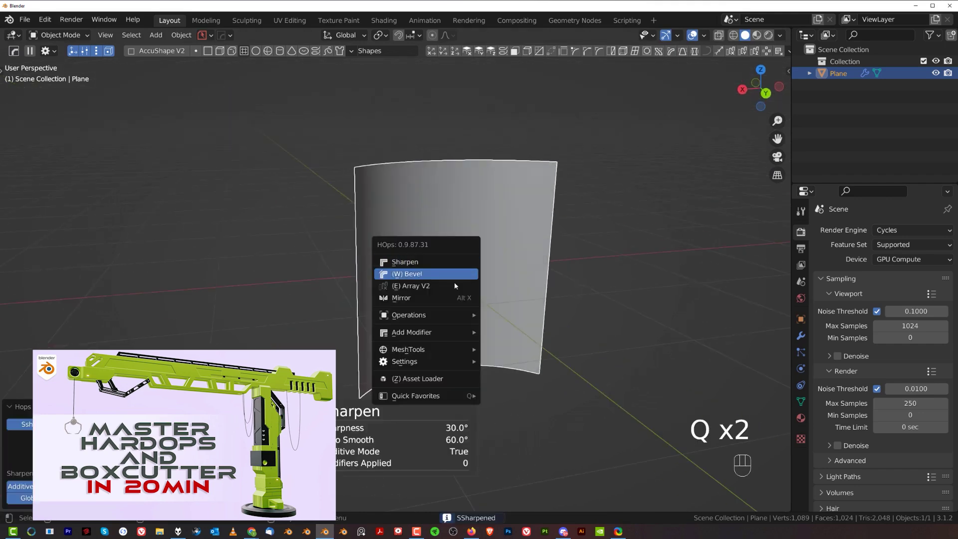
mouse_move(423, 331)
left_click(508, 344)
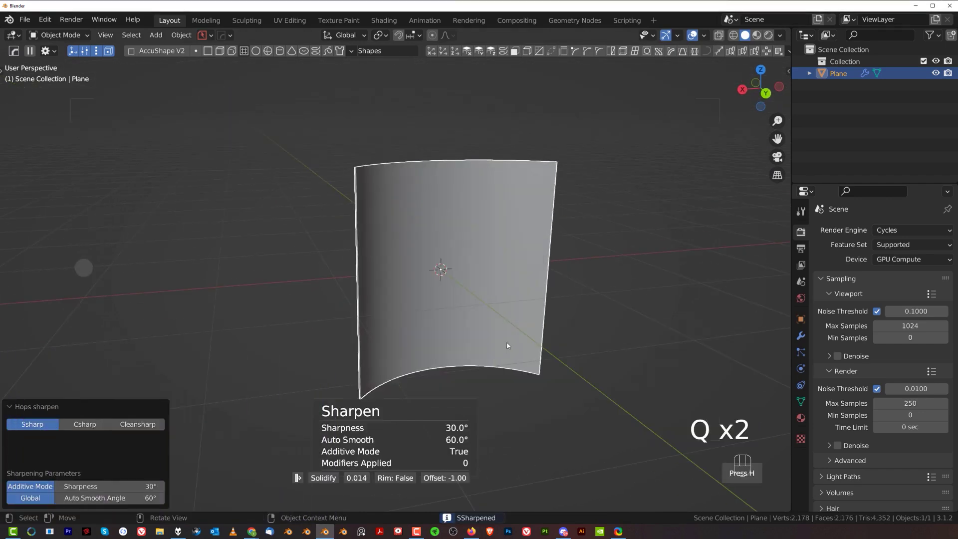
key("2")
left_click(527, 342)
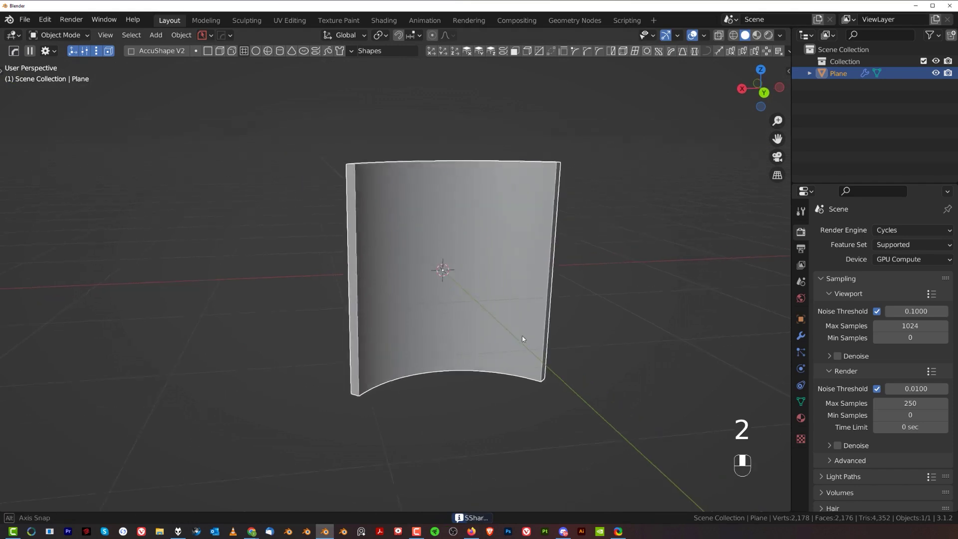
Switch to BoxCutter's 80-sided circle shape and draw a circular cut from the center of the curved panel.
key("d")
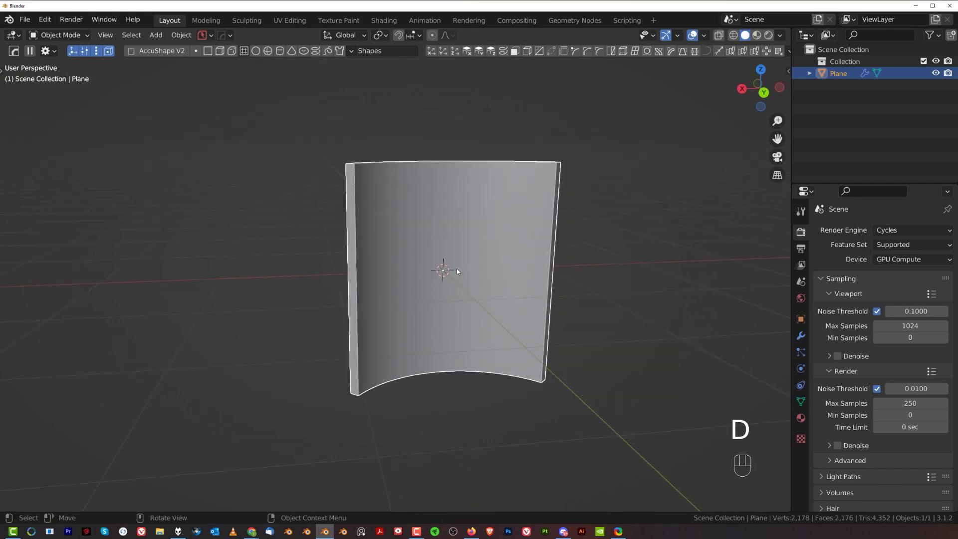
key("alt+w")
key("d")
left_click(451, 239)
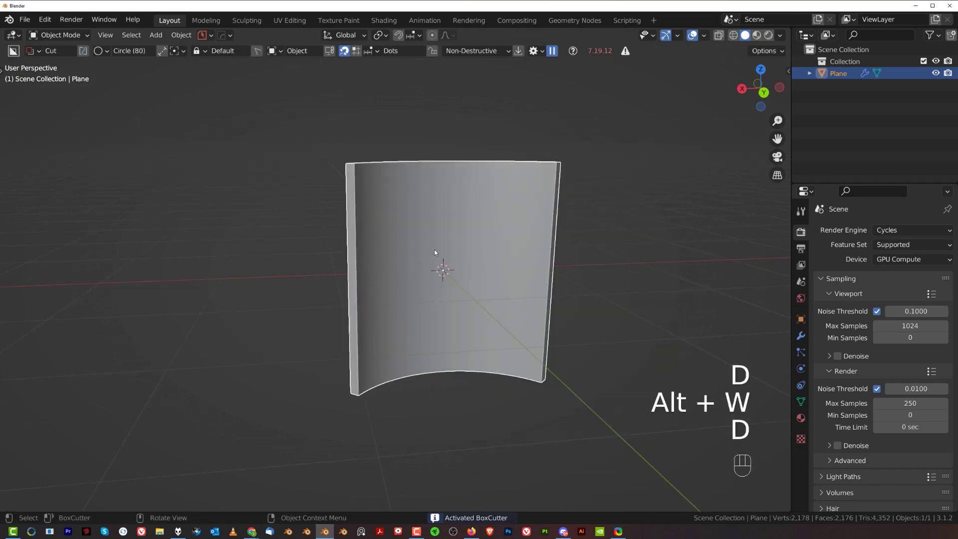
left_click_drag(445, 271, 512, 296, "ctrl")
Extrude the circular cutter to about 3.87 so it passes fully through the panel, and finish the cut keeping the cutter live.
middle_click_drag(512, 295, 596, 345)
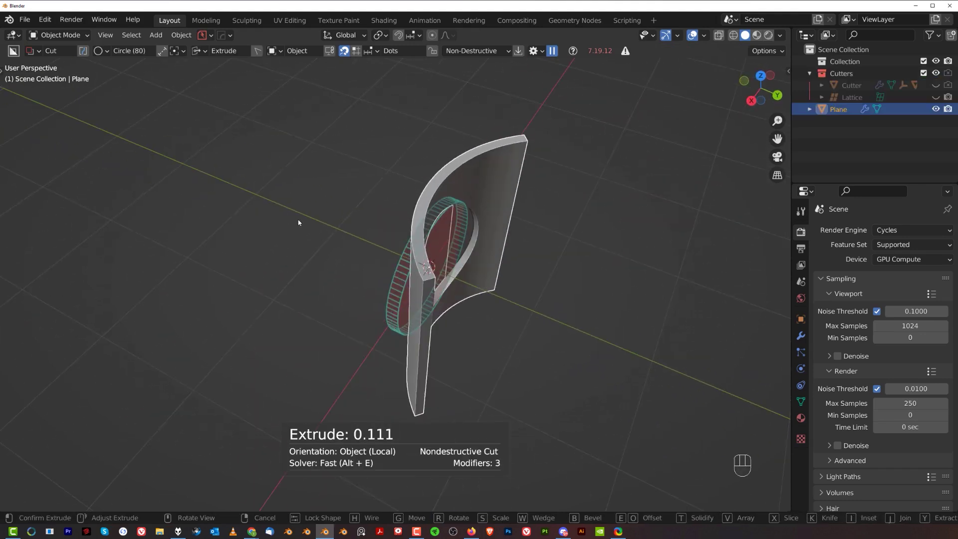
key("e")
key("e")
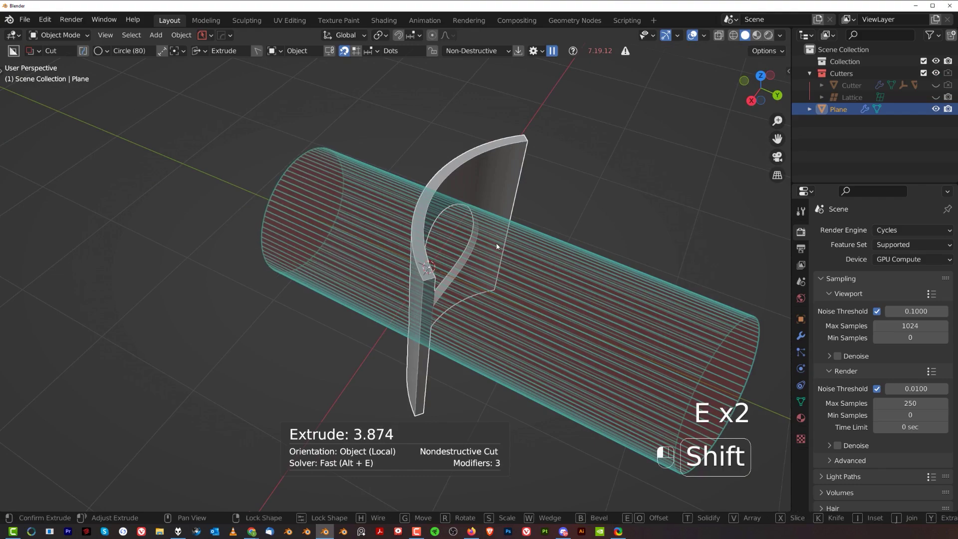
left_click(495, 243, "shift")
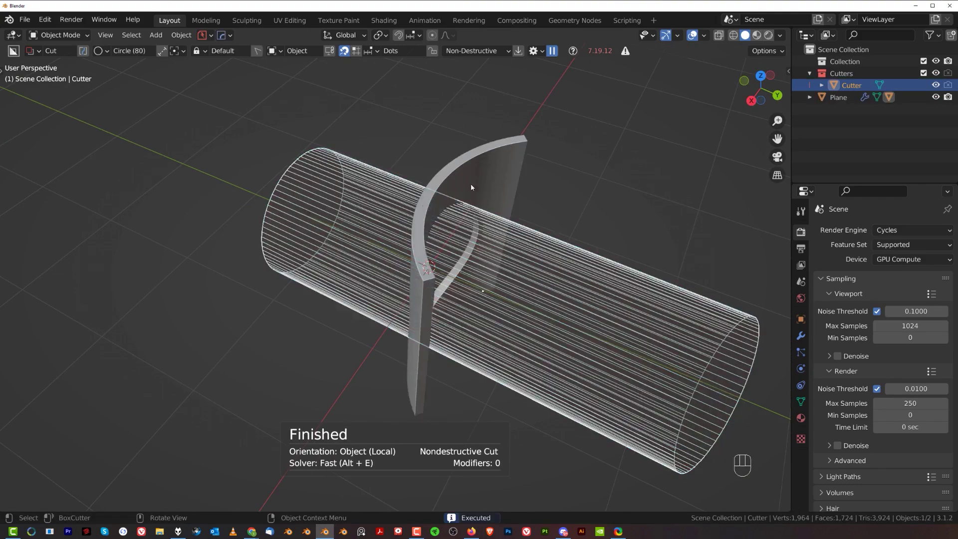
Hide the Cutters collection to reveal the hole in the curved panel.
middle_click_drag(471, 183, 489, 181)
key("shift+2")
scroll(468, 276, "up", 3)
middle_click_drag(468, 277, 444, 305)
scroll(474, 240, "up", 1)
Add a HardOps Bevel modifier with a 30° angle limit to the panel.
key("q")
left_click(568, 177)
key("q")
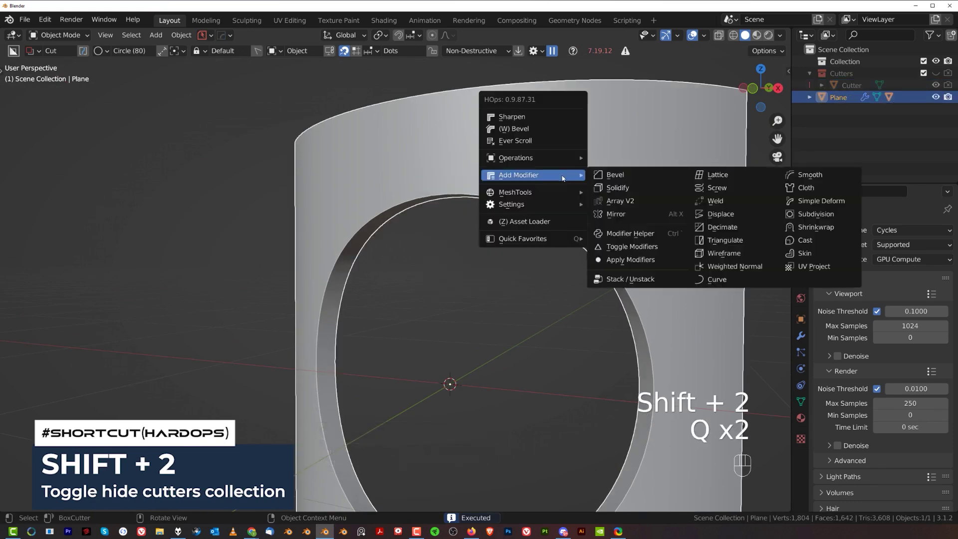
left_click(544, 132)
left_click(544, 133)
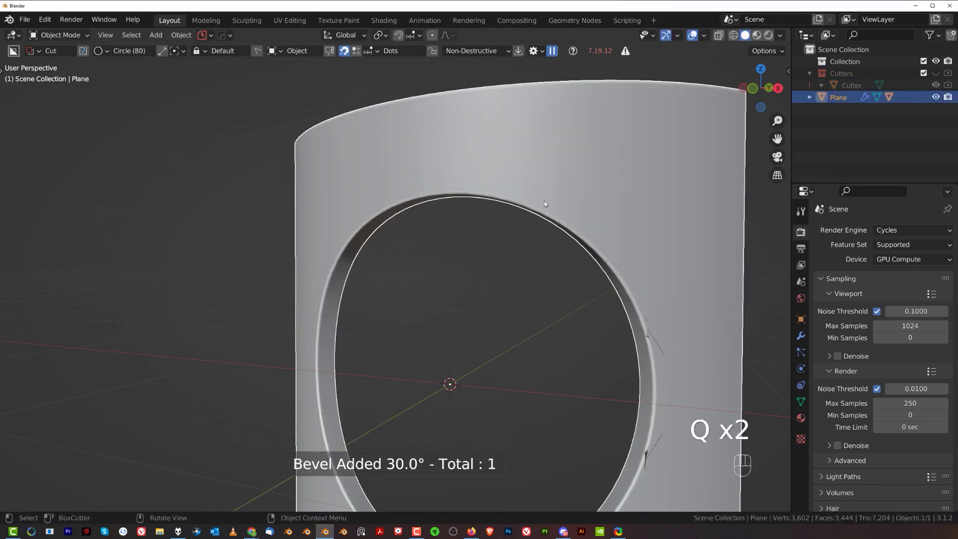
Inspect the shading along the hole's rim and adjust the Bevel modifier's width, keeping 3 segments.
middle_click_drag(548, 215, 469, 131, "shift")
middle_click_drag(537, 240, 394, 222, "shift")
middle_click_drag(394, 222, 423, 253, "shift")
scroll(417, 234, "up", 2)
key("q")
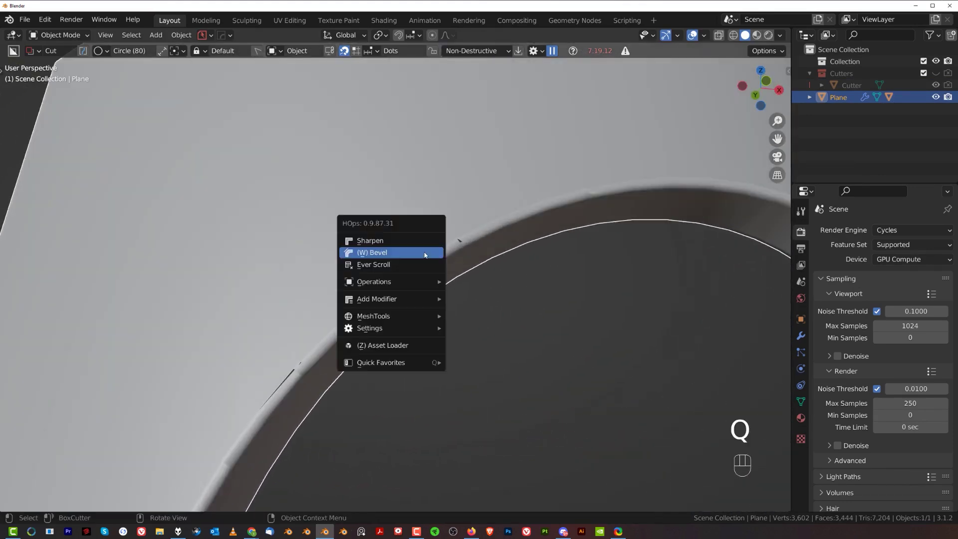
left_click(423, 254)
mouse_move(441, 248)
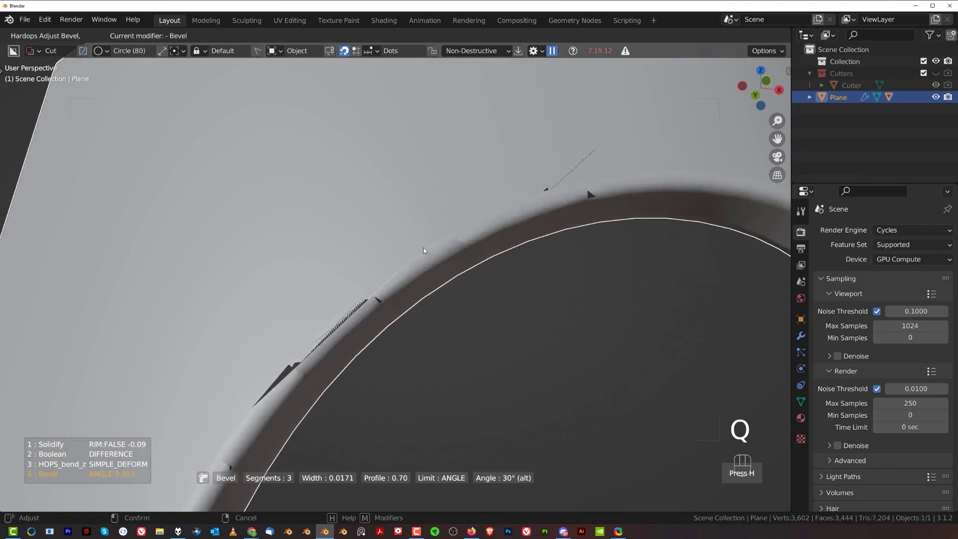
left_click(441, 248)
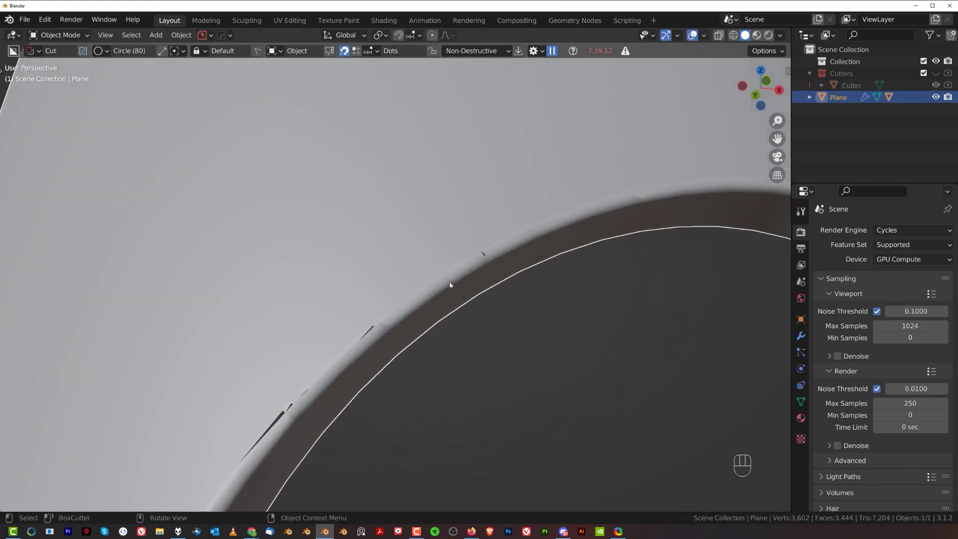
Use HardOps Smart Apply to apply all the panel's modifiers except the bevel.
key("q")
mouse_move(439, 295)
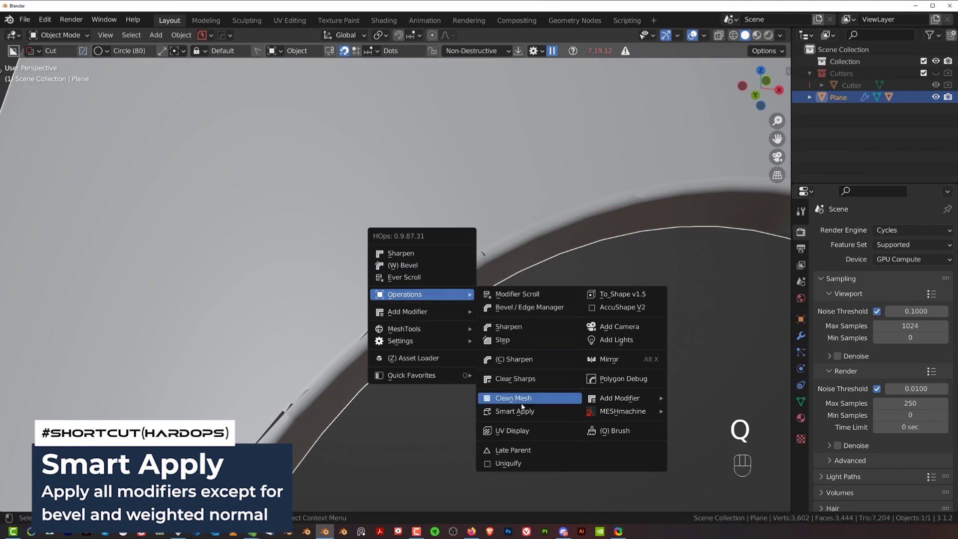
left_click(522, 410)
Select the edge loop around the hole's rim and run MESHmachine Offset Cut on it with a width of 0.05.
key("Tab")
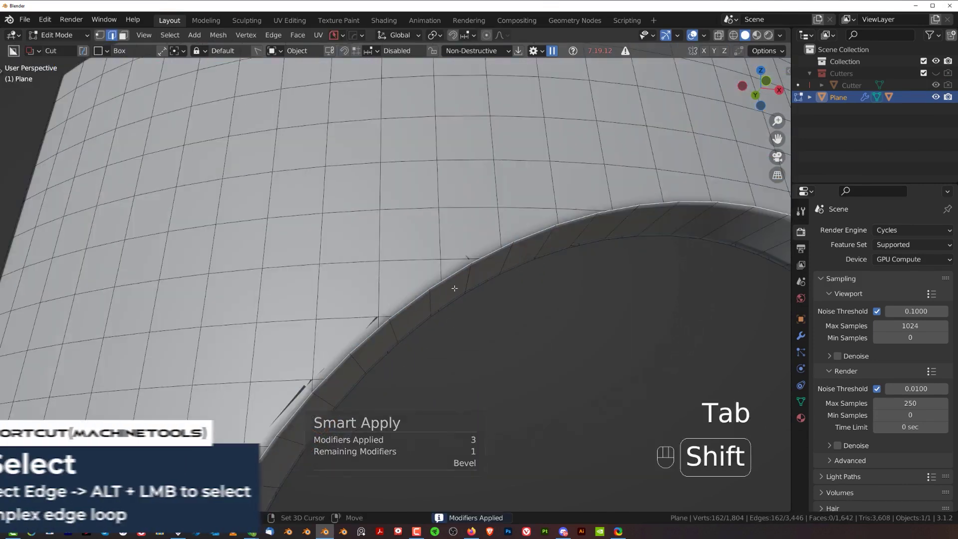
middle_click_drag(454, 288, 422, 274, "shift")
key("y")
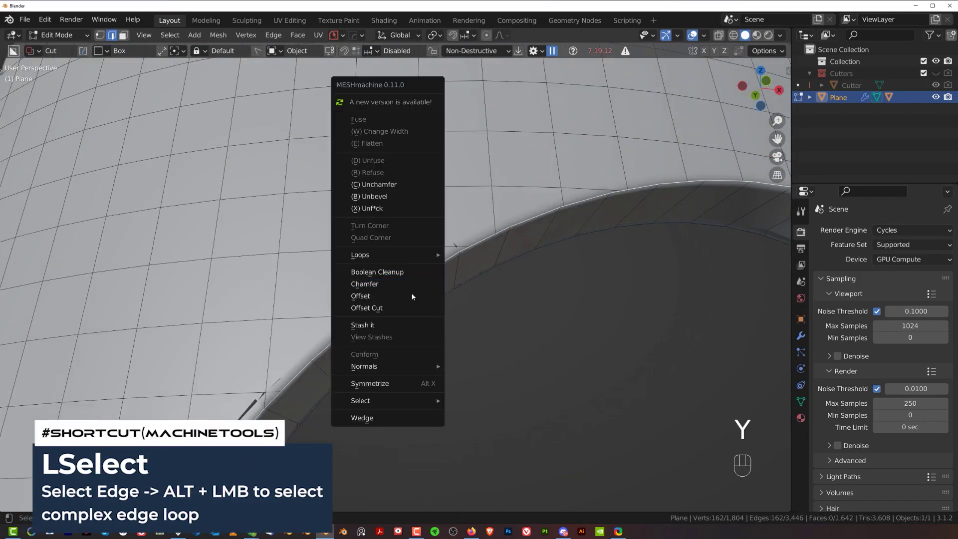
left_click(412, 308)
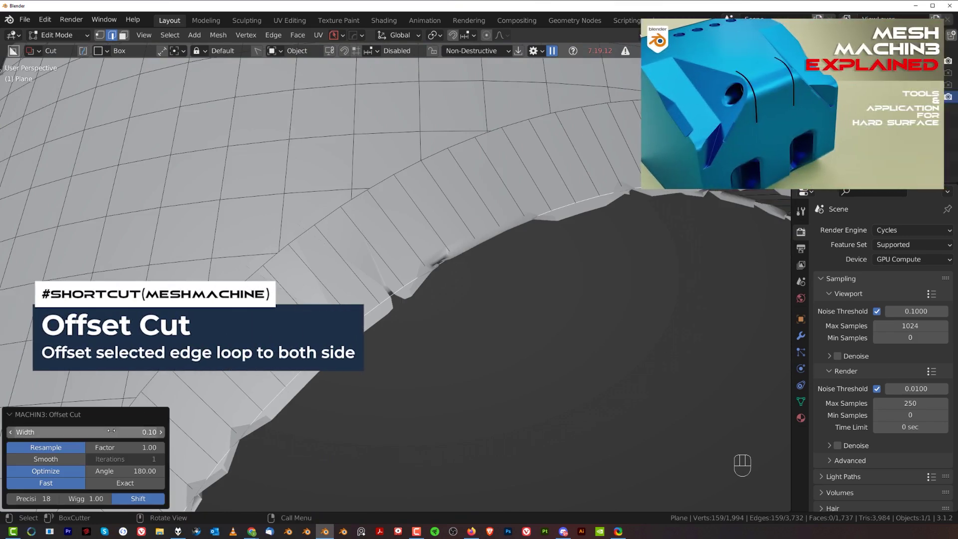
left_click_drag(111, 430, 97, 431)
scroll(733, 325, "down", 2)
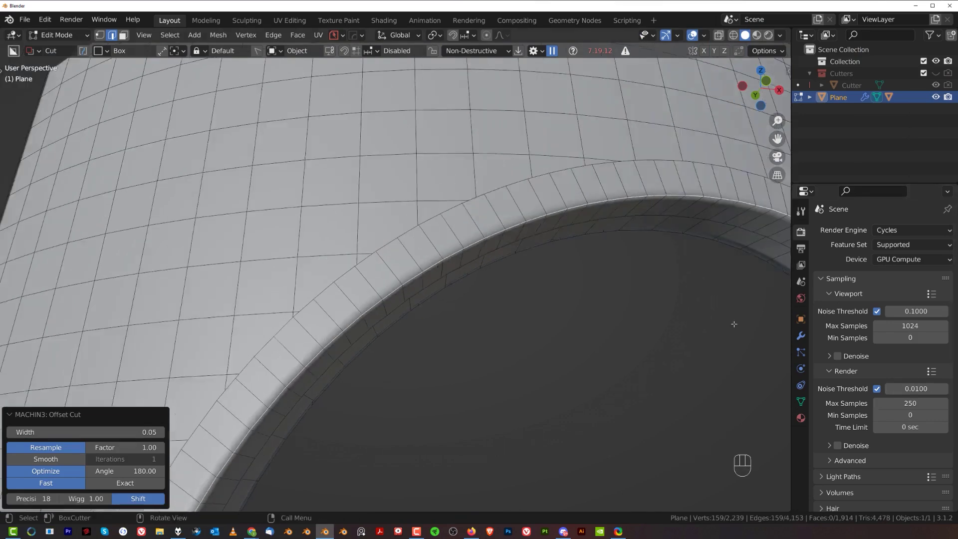
Examine the hole's beveled rim in Object Mode and the vertices of its surrounding support loop in Edit Mode.
key("Tab")
middle_click_drag(408, 299, 399, 203, "shift")
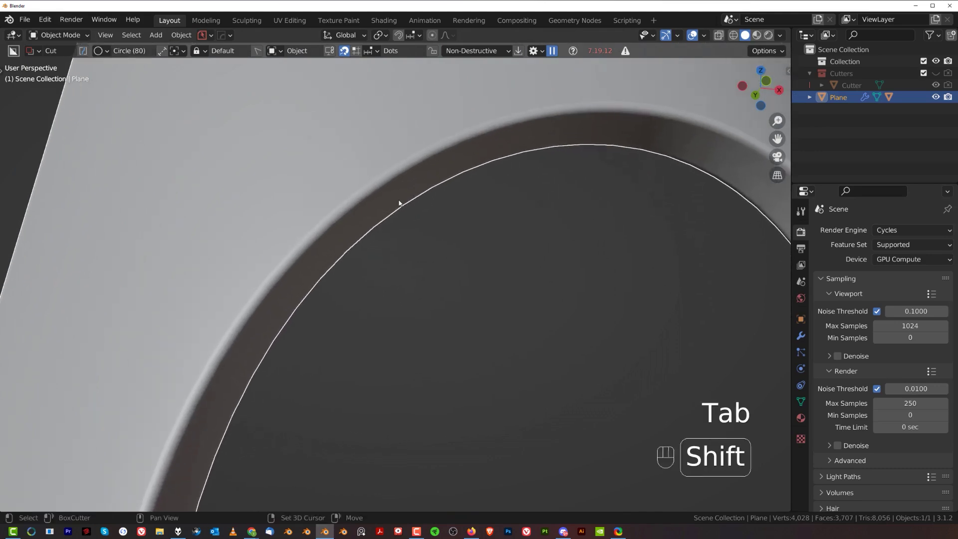
middle_click_drag(295, 256, 415, 265, "shift")
scroll(412, 222, "up", 3)
key("Tab")
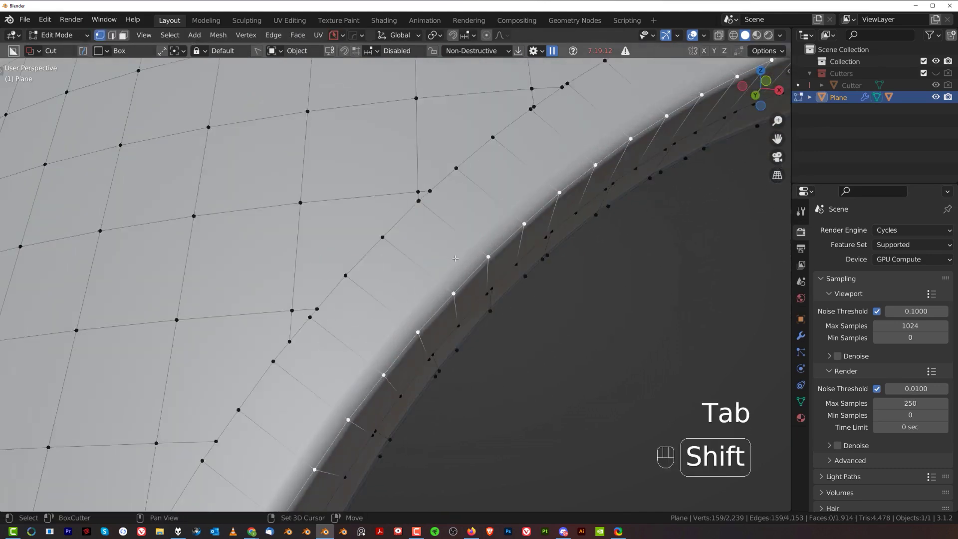
middle_click_drag(421, 179, 417, 218, "shift")
scroll(418, 218, "up", 2)
scroll(280, 347, "down", 5)
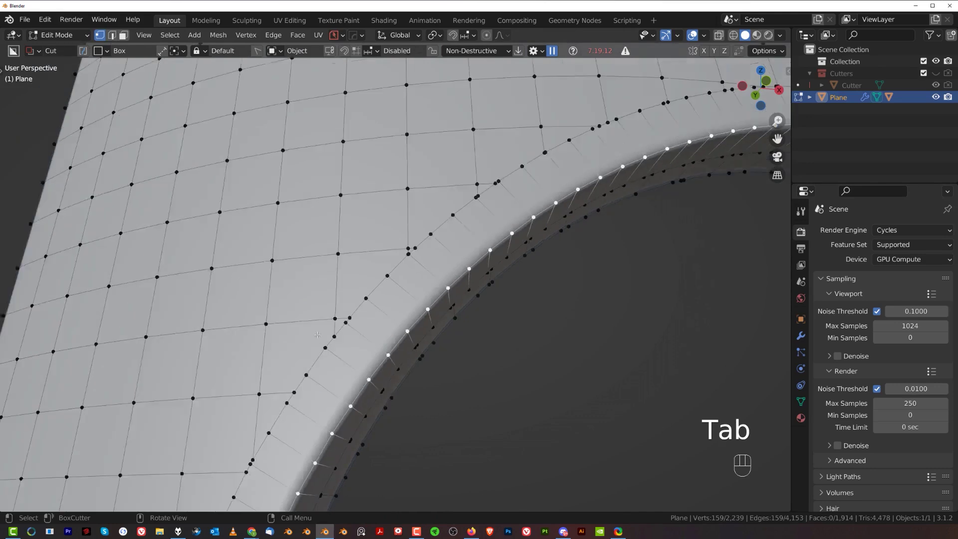
middle_click_drag(264, 360, 319, 298, "shift")
scroll(354, 153, "up", 5)
scroll(354, 153, "down", 4)
scroll(381, 217, "up", 3)
key("Tab")
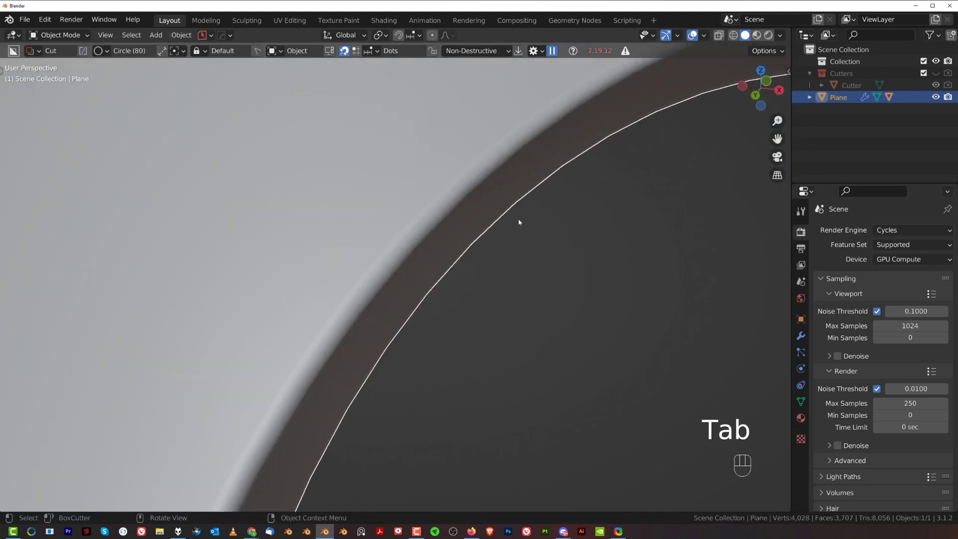
scroll(455, 245, "down", 3)
middle_click_drag(513, 218, 434, 267, "shift")
scroll(464, 307, "up", 3)
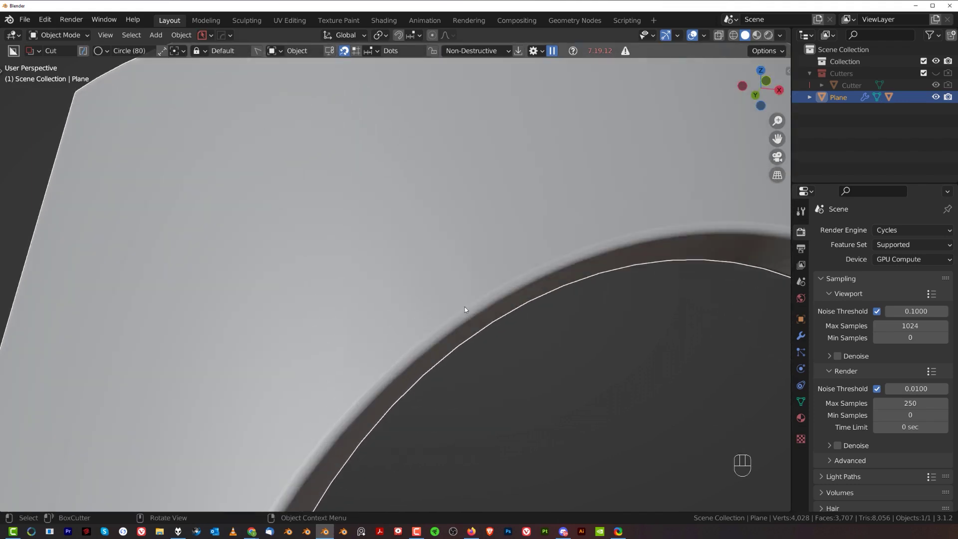
middle_click_drag(470, 310, 427, 262, "shift")
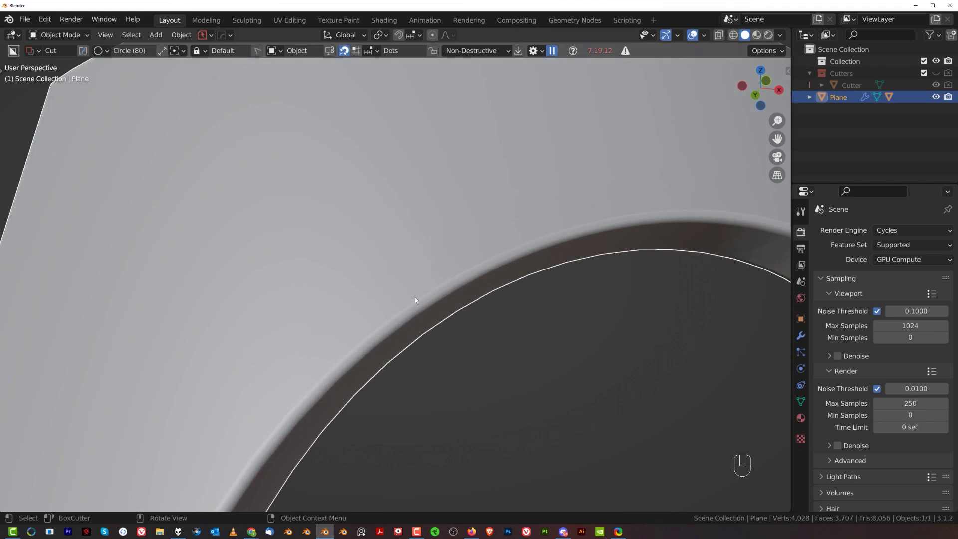
Select individual faces bordering the support loop to examine how the surrounding grid meets it.
key("Tab")
left_click(411, 255)
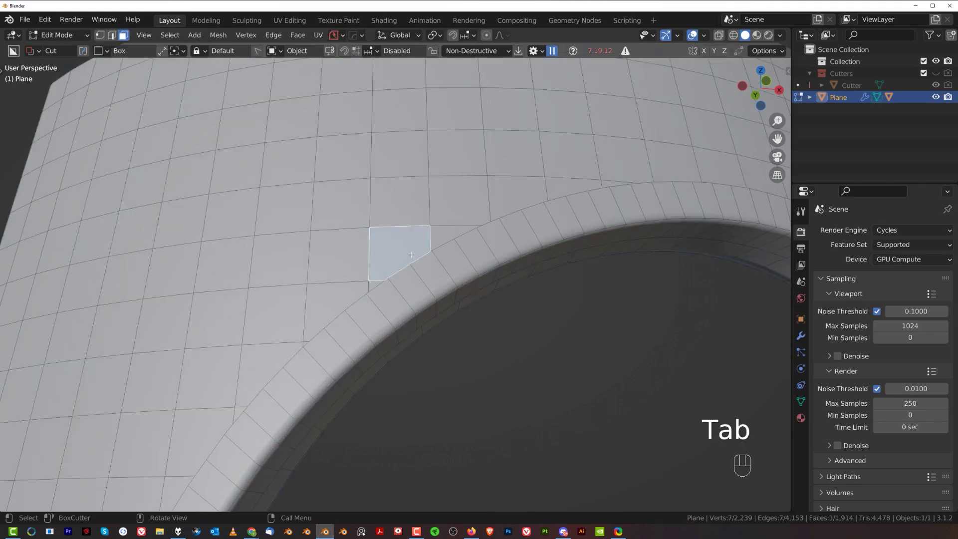
left_click(445, 237)
middle_click_drag(446, 237, 417, 282, "shift")
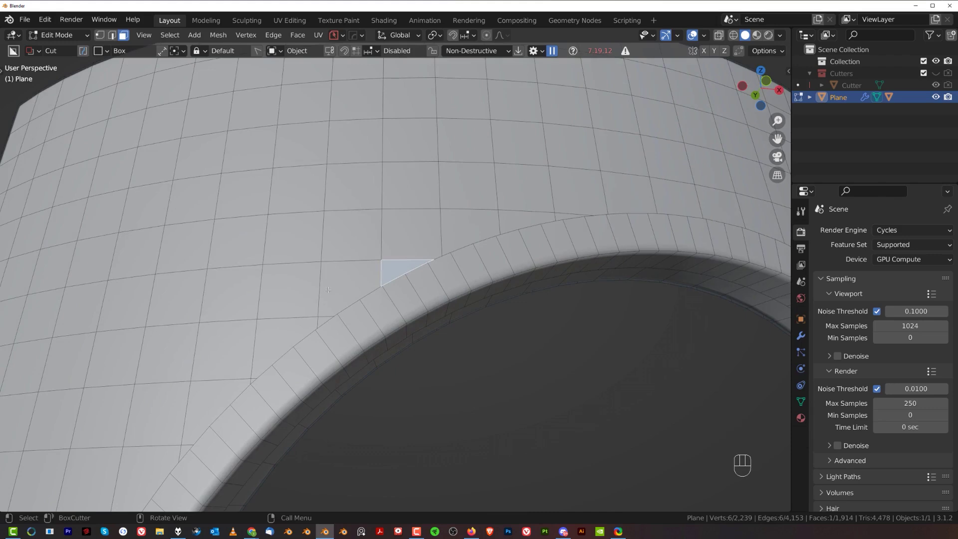
Examine the selected triangular face beside the support loop and the hole's rim from several angles.
scroll(333, 289, "down", 8)
middle_click_drag(334, 289, 443, 304)
scroll(444, 305, "up", 3)
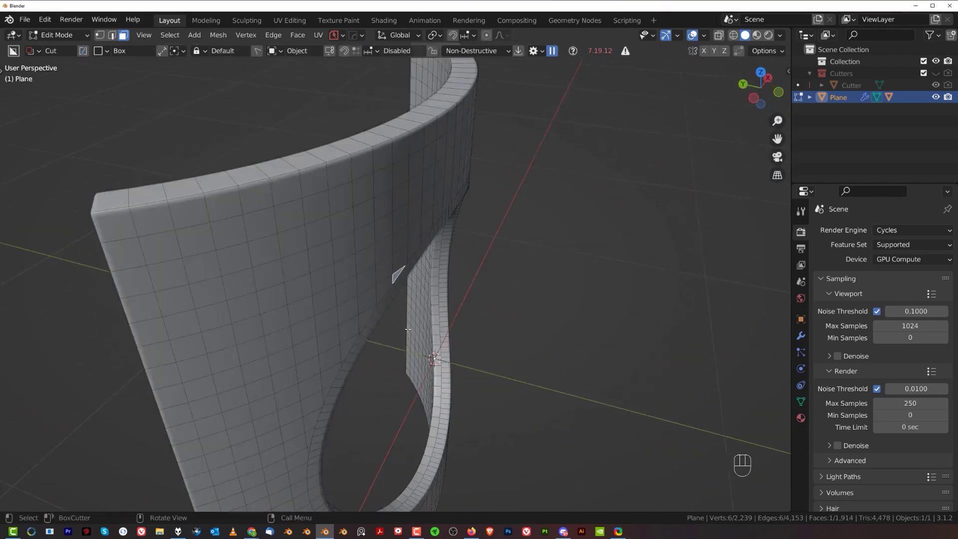
middle_click_drag(482, 65, 498, 102)
middle_click_drag(169, 333, 125, 269)
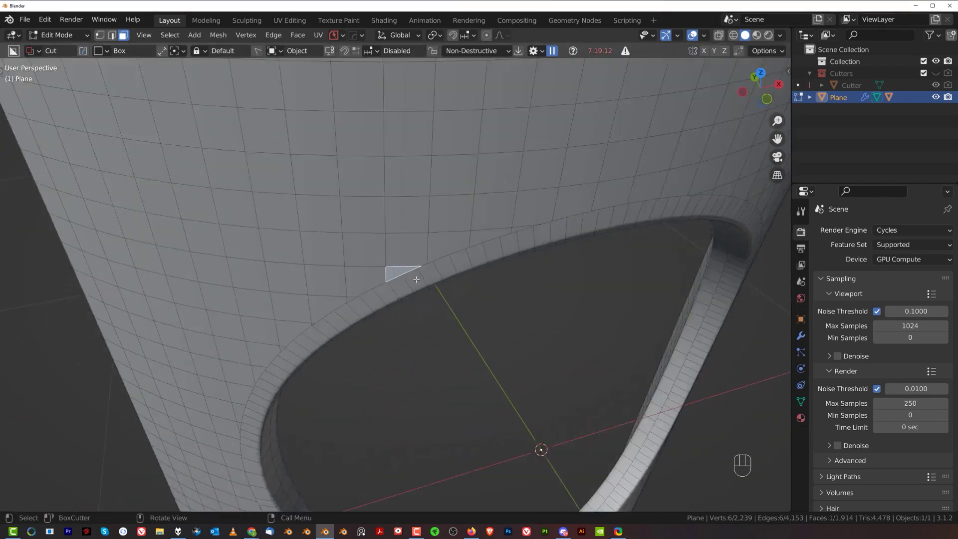
mouse_move(399, 295)
middle_mouse_down()
mouse_move(399, 255)
mouse_move(376, 247)
mouse_move(415, 286)
middle_mouse_up()
scroll(399, 255, "up", 3)
middle_click_drag(415, 286, 391, 237)
scroll(391, 264, "up", 3)
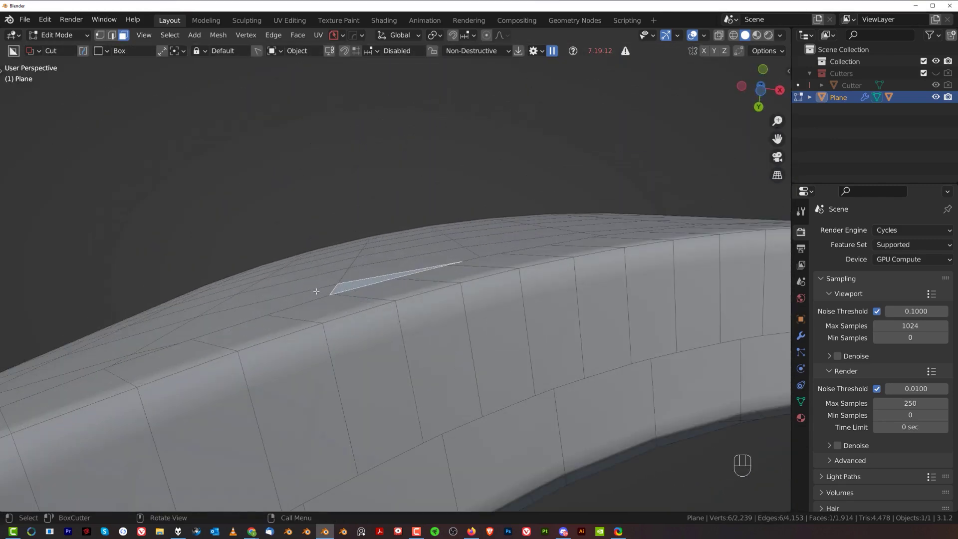
middle_click_drag(436, 268, 446, 274, "shift")
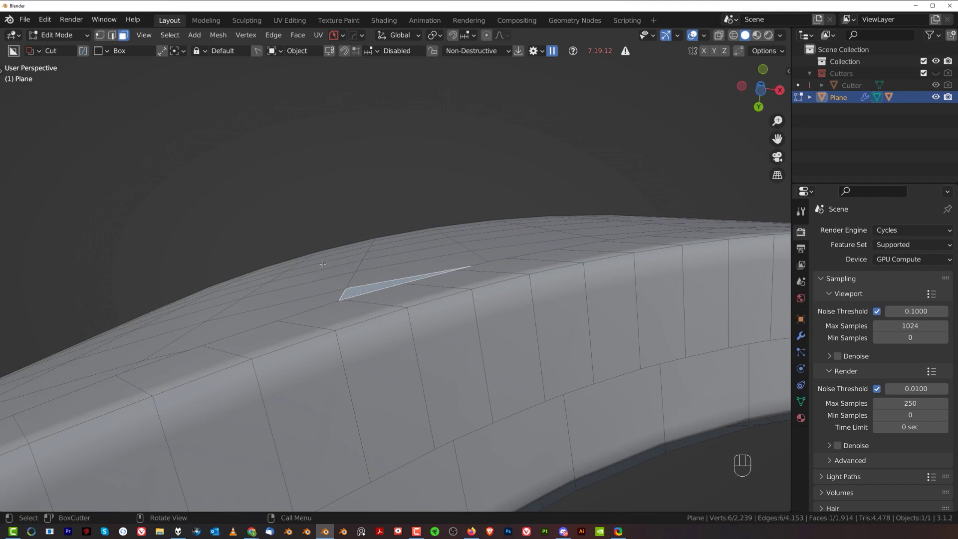
middle_click_drag(322, 264, 324, 249)
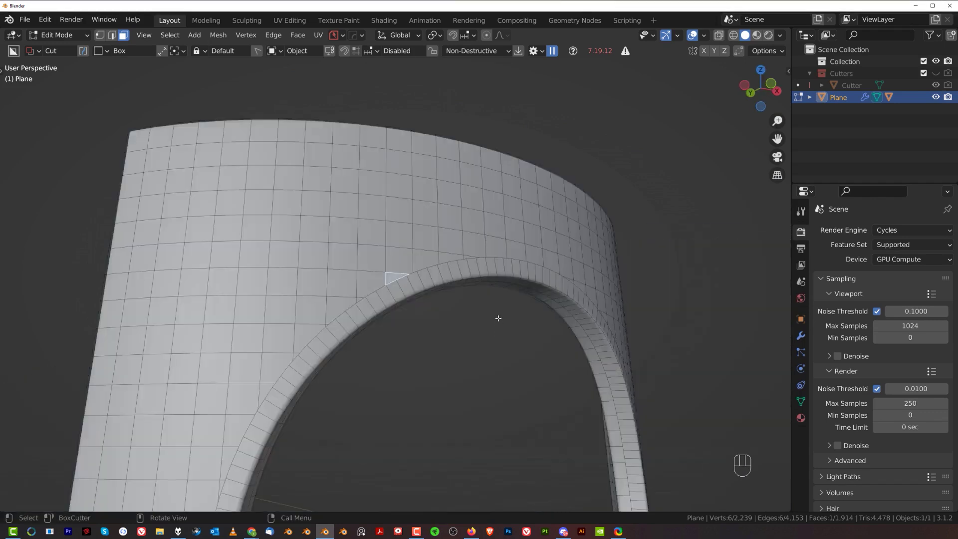
Return to Object Mode and move the finished panel about -3.276 m along the global X axis.
scroll(499, 318, "down", 3)
key("Tab")
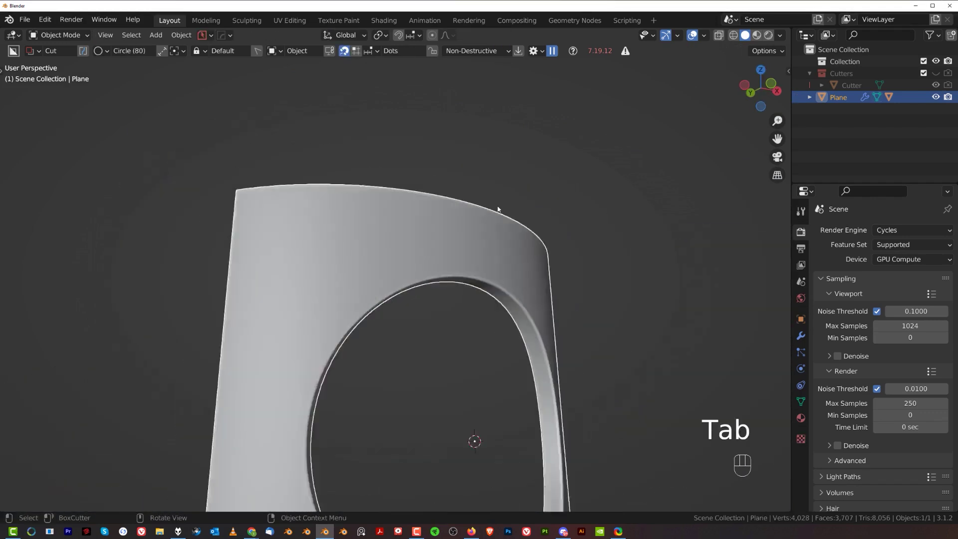
scroll(498, 210, "down", 4)
middle_click_drag(475, 223, 450, 280)
key("g")
key("x")
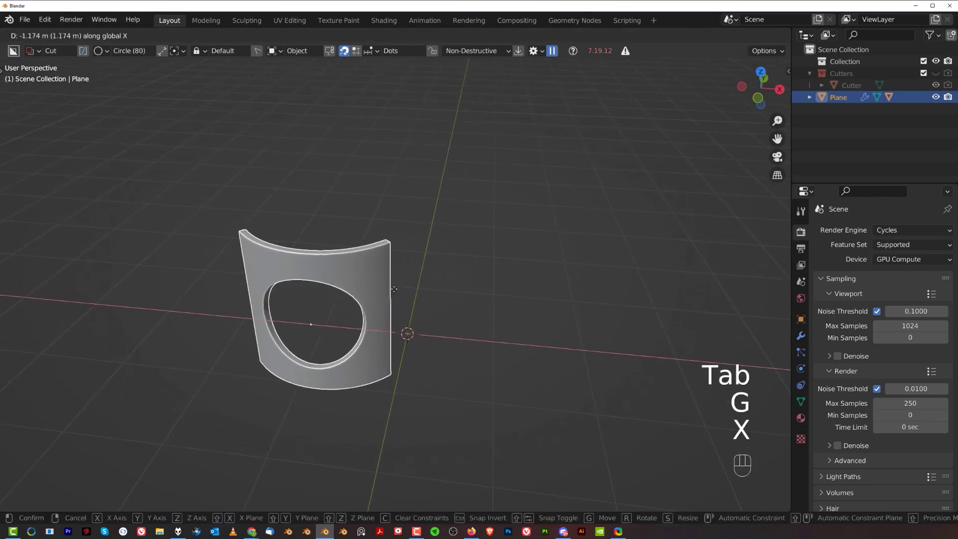
left_click(318, 289)
Add a new plane mesh and subdivide it three times with one cut each.
key("shift+a")
mouse_move(441, 271)
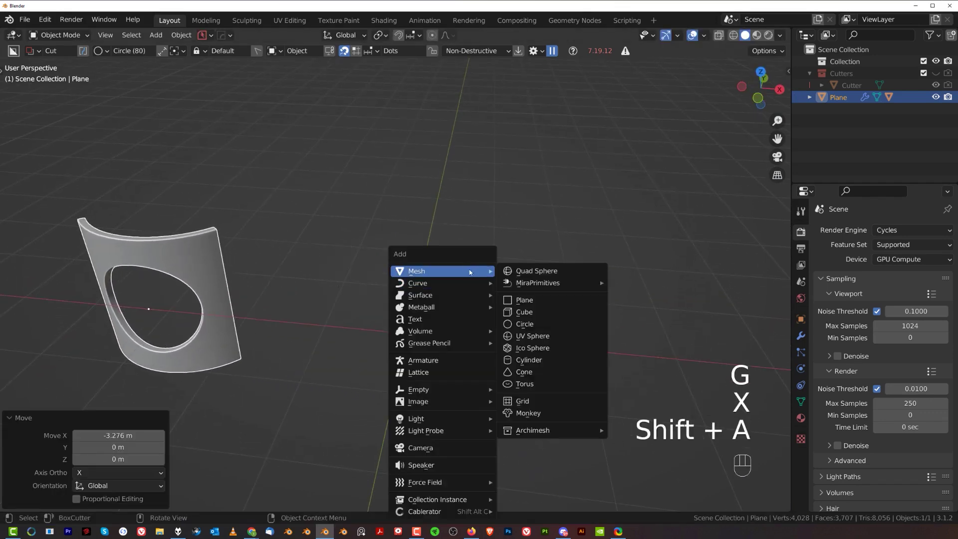
left_click(525, 300)
middle_click_drag(525, 300, 445, 299)
key("Tab")
right_click(479, 341)
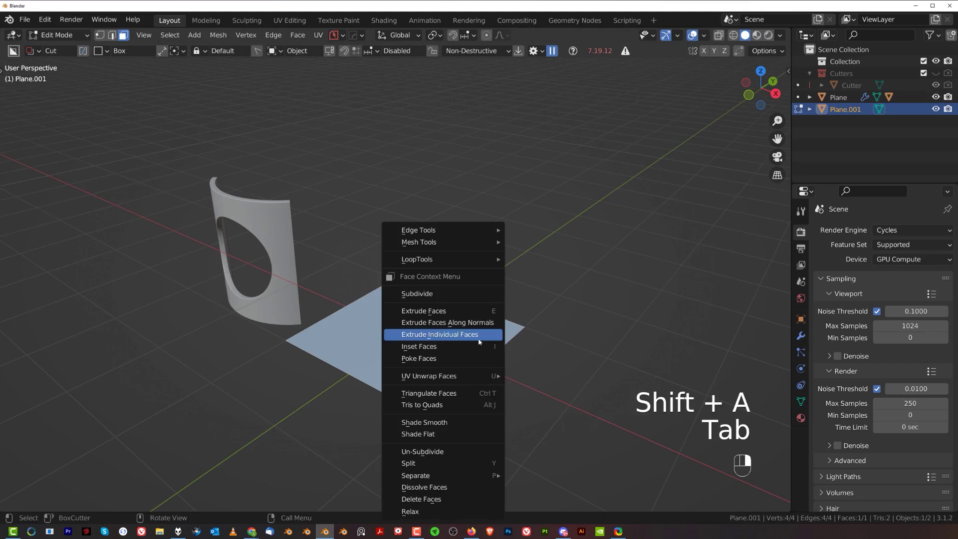
left_click(451, 296)
scroll(451, 296, "up", 3)
key("shift+r")
key("shift+r")
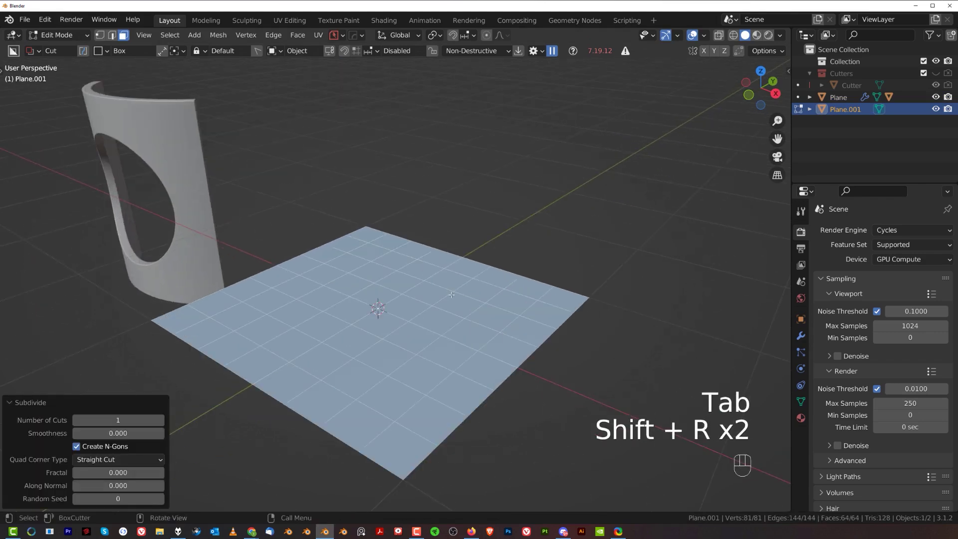
Rotate the new plane 90 degrees about the global X axis and apply its rotation.
key("Tab")
scroll(442, 238, "down", 1)
type("rx")
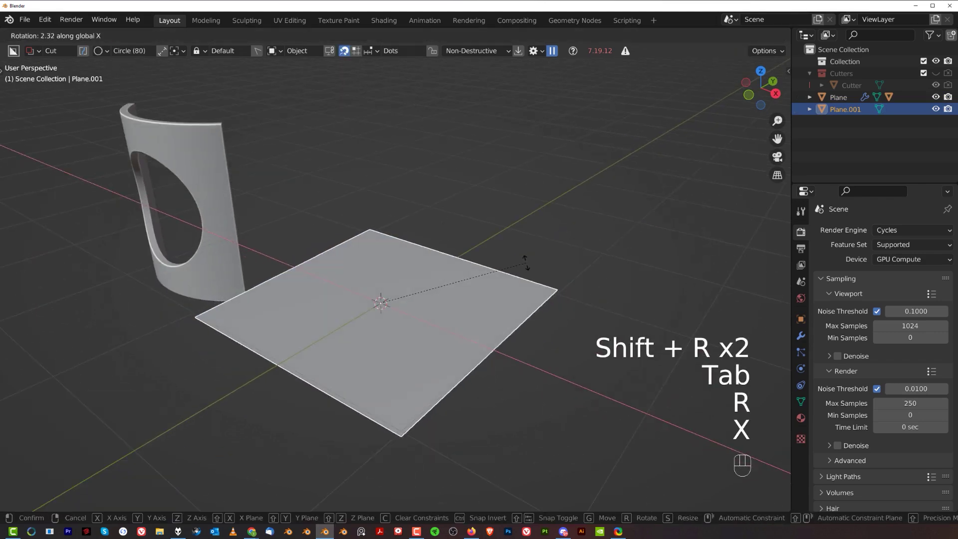
type("90")
key("Return")
middle_click_drag(512, 281, 450, 273)
key("ctrl+a")
left_click(456, 274)
Activate HardOps and bend the upright plane into a curved panel with a Z-axis Simple Deform modifier.
key("q")
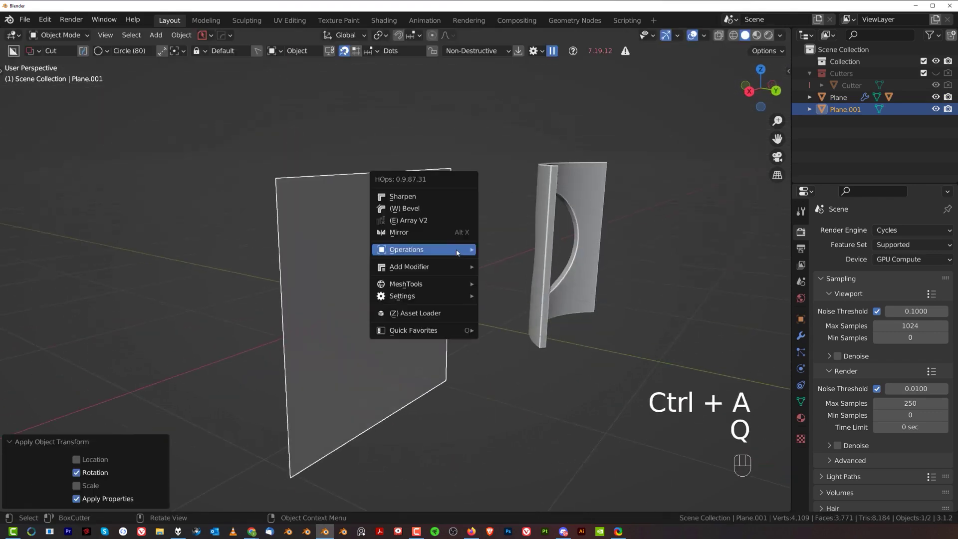
key("alt+w")
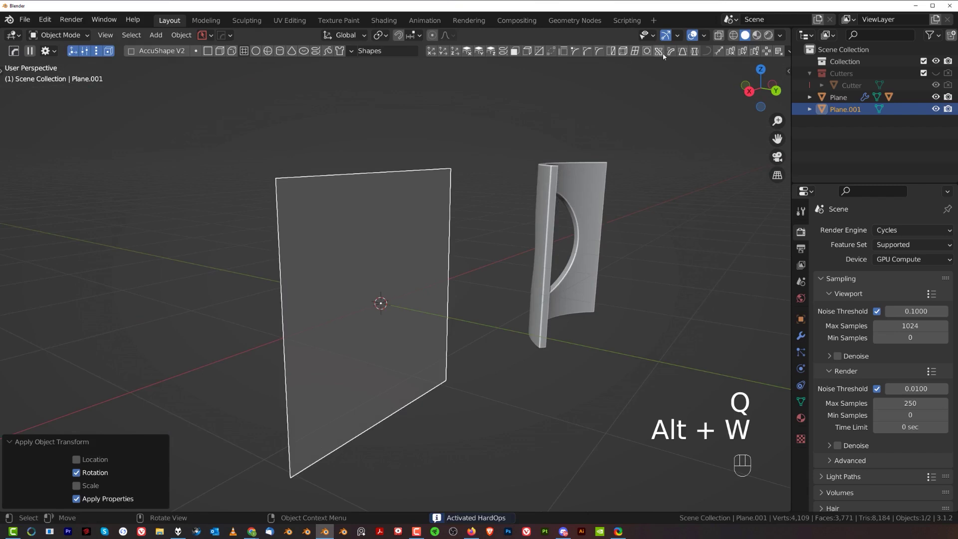
left_click(670, 51)
left_click_drag(385, 172, 277, 492, "ctrl")
middle_click_drag(482, 232, 448, 268)
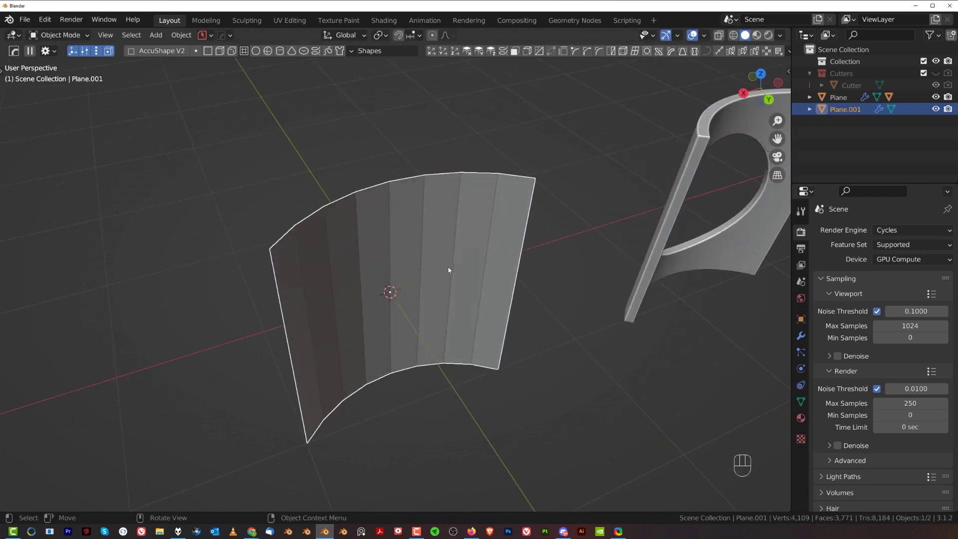
Run HardOps Sharpen on the curved panel with 30° sharpness and a 60° auto smooth angle.
key("q")
left_click(439, 214)
scroll(439, 214, "down", 3)
key("q")
left_click(442, 216)
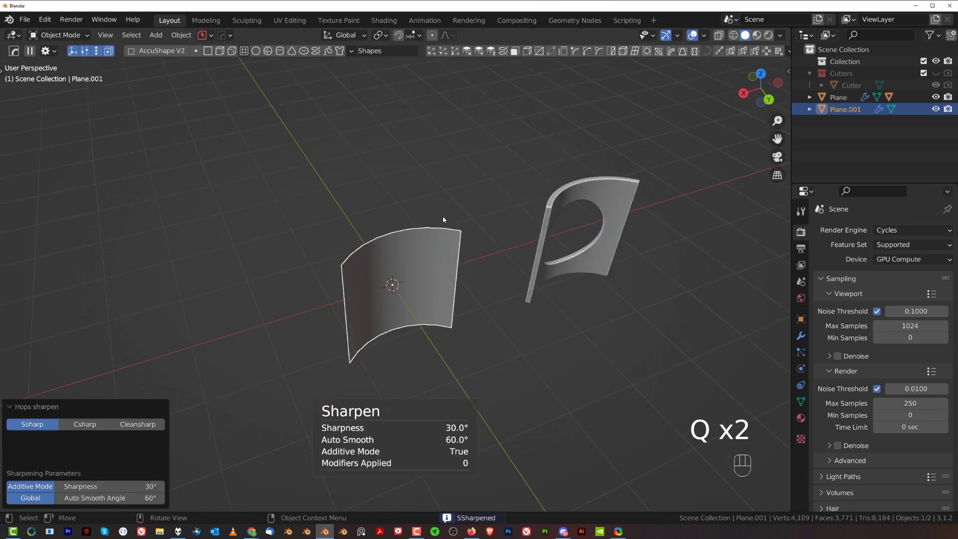
left_click(397, 235, "ctrl")
left_click(438, 279)
scroll(435, 288, "up", 2)
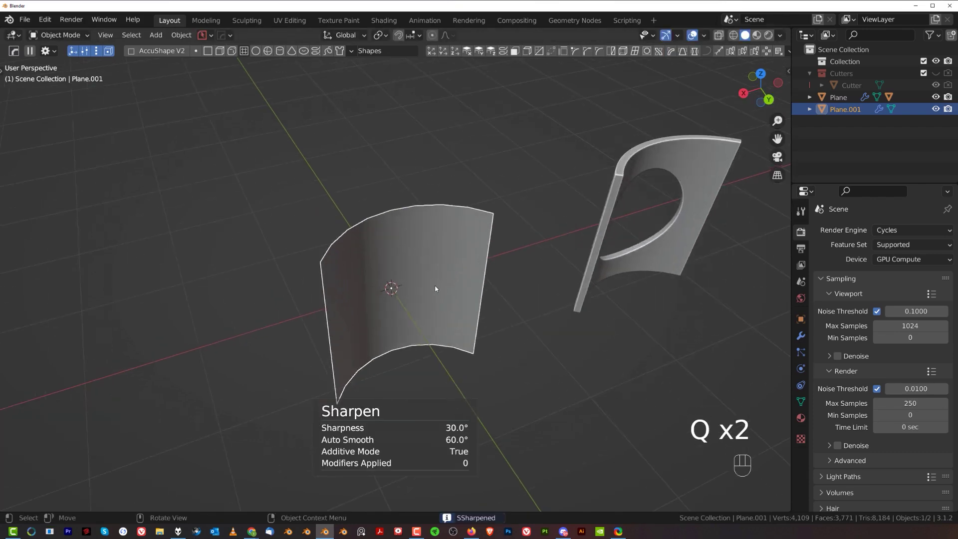
Add a Solidify modifier to the curved panel through HardOps with a thickness of about -0.071.
key("q")
mouse_move(405, 337)
mouse_move(447, 365)
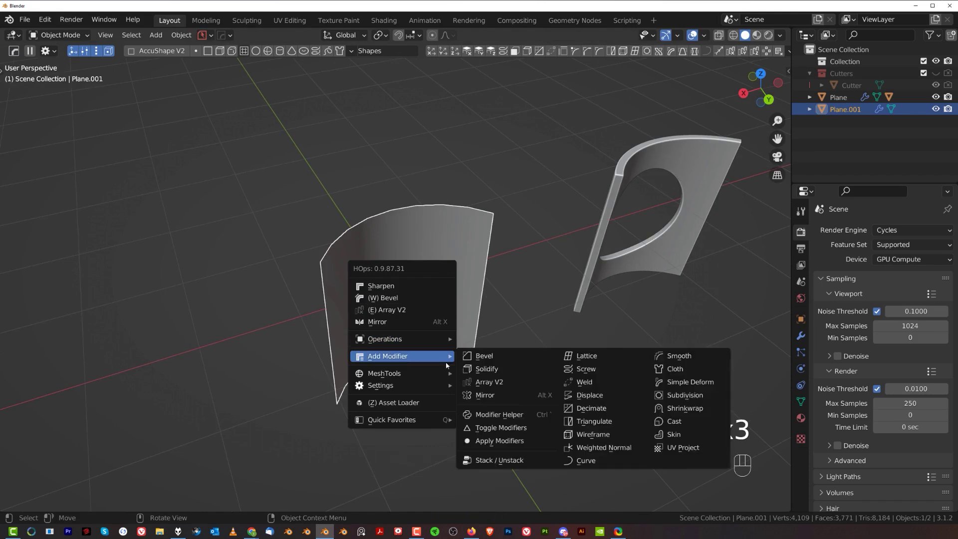
left_click(481, 369)
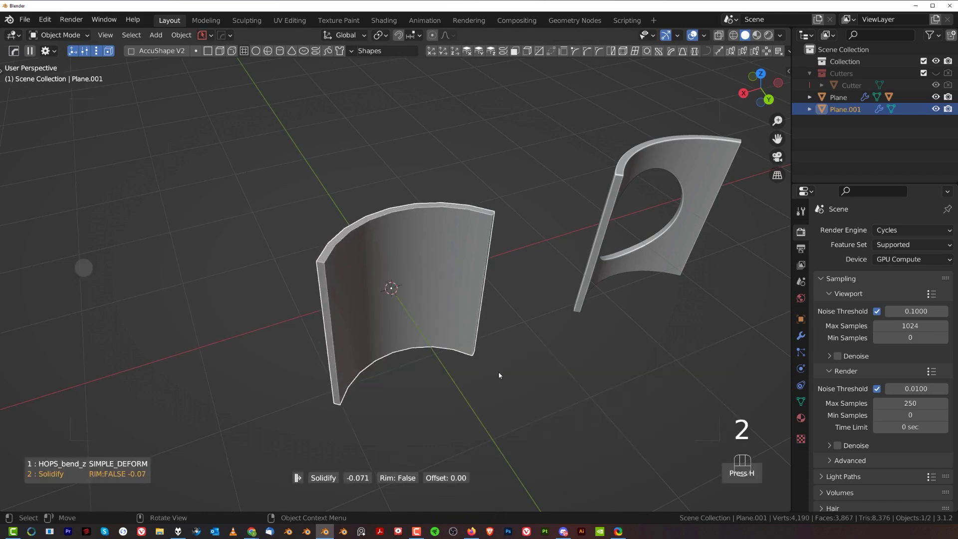
left_click(498, 375)
Examine the low-density panel's faceted outline and surface shading from both sides.
scroll(417, 330, "up", 5)
middle_click_drag(384, 254, 432, 304, "shift")
middle_click_drag(432, 304, 390, 284)
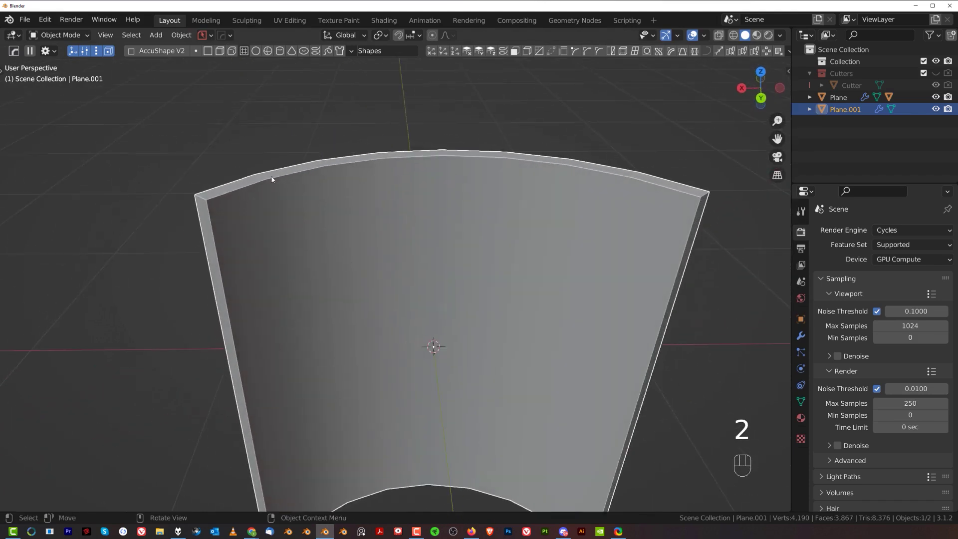
scroll(481, 165, "down", 1)
middle_click_drag(489, 204, 679, 195)
scroll(556, 271, "up", 2)
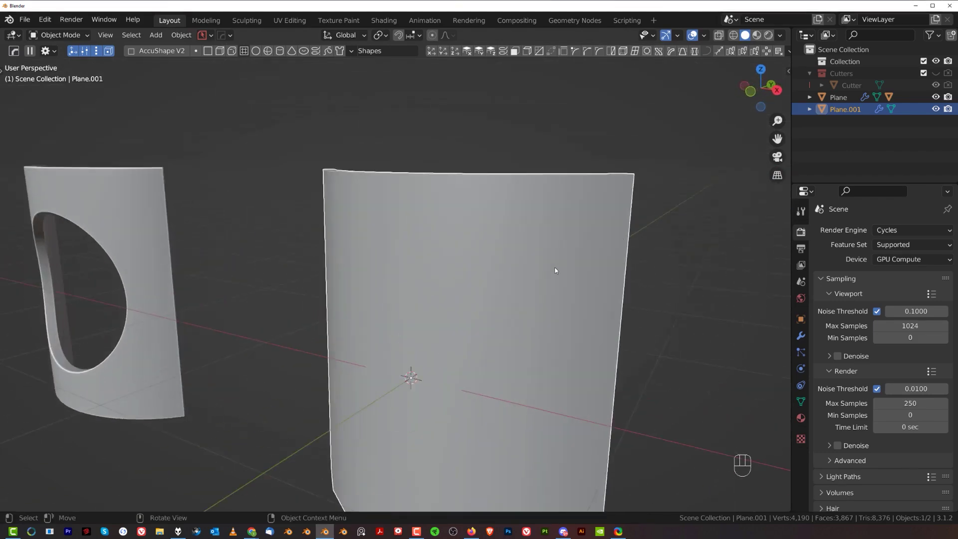
scroll(355, 286, "down", 2)
middle_click_drag(543, 271, 447, 285)
Cut a round hole through the middle of the new panel with an 80-sided BoxCutter circle and hide the cutters.
key("alt+w")
key("d")
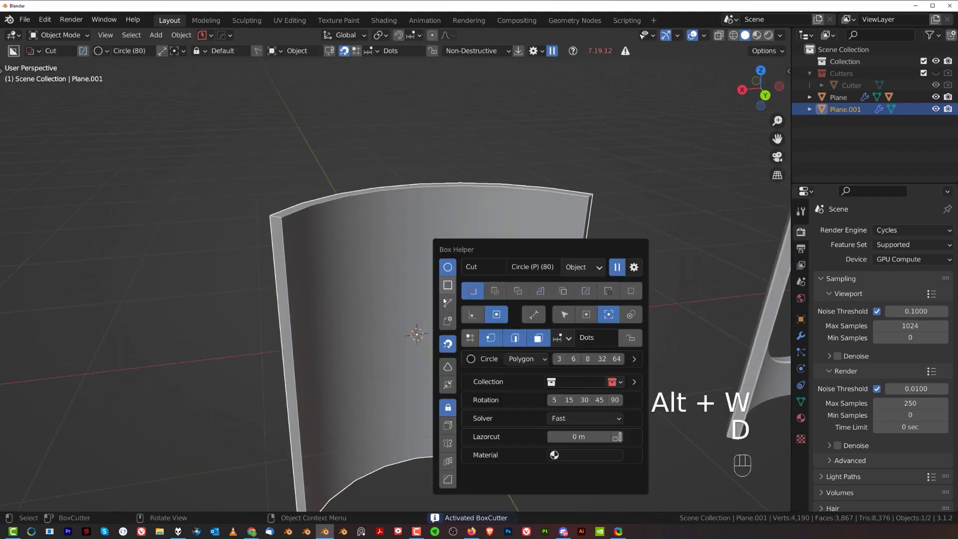
left_click_drag(416, 334, 499, 362, "ctrl")
key("e")
key("e")
key("e")
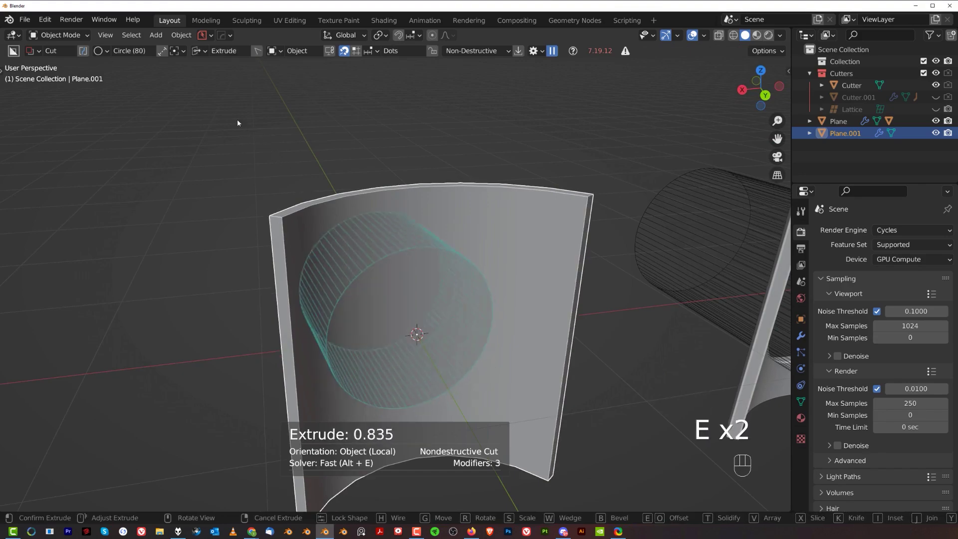
left_click(309, 162)
middle_click_drag(406, 121, 500, 241)
key("shift+2")
Add a HardOps Bevel to the low-density panel to round its edges and the hole's rim.
middle_click_drag(379, 304, 461, 249)
scroll(415, 275, "up", 3)
scroll(416, 298, "up", 2)
middle_click_drag(416, 298, 508, 219)
key("q")
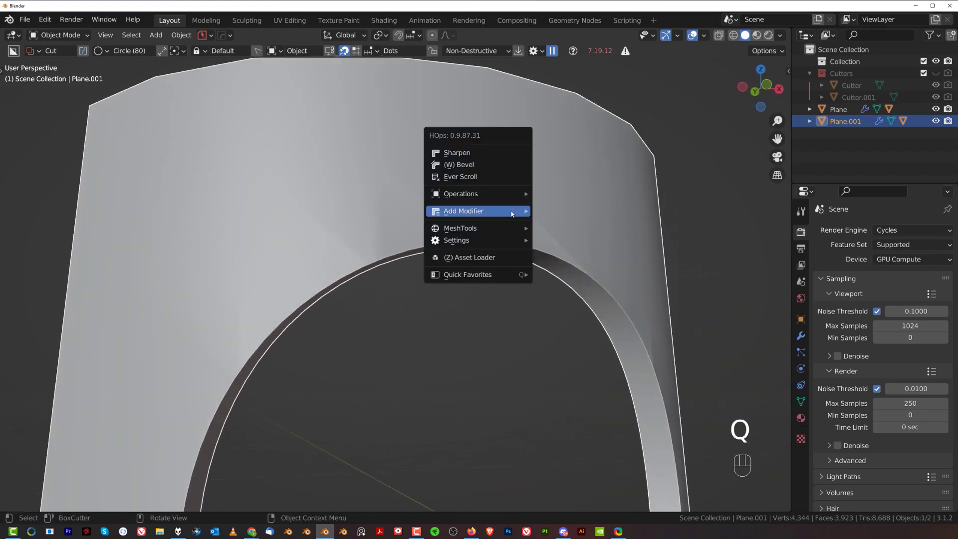
left_click(498, 167)
Examine the bevel shading around the new hole and compare it with the first panel.
middle_click_drag(494, 184, 380, 284)
scroll(379, 284, "up", 3)
middle_click_drag(504, 254, 353, 260, "shift")
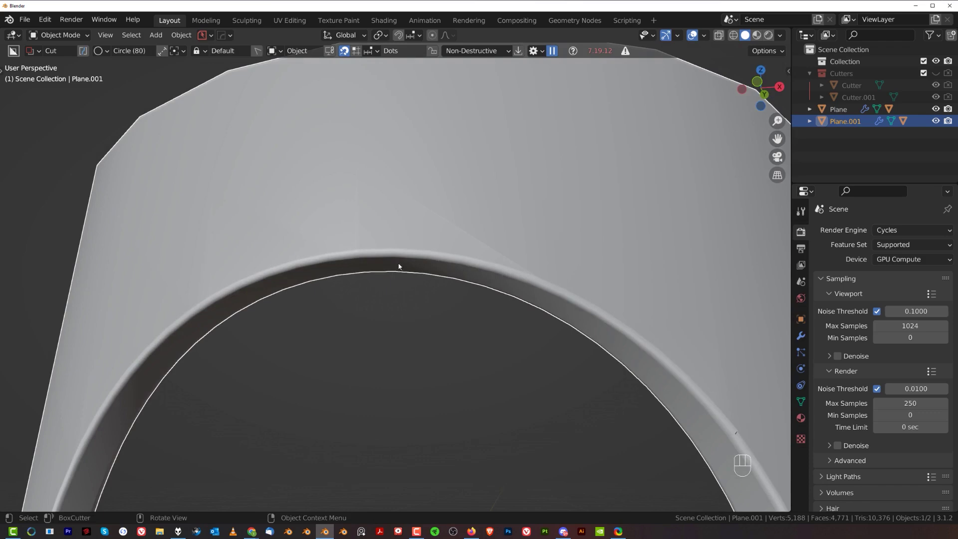
scroll(366, 335, "down", 5)
middle_click_drag(223, 274, 444, 256, "shift")
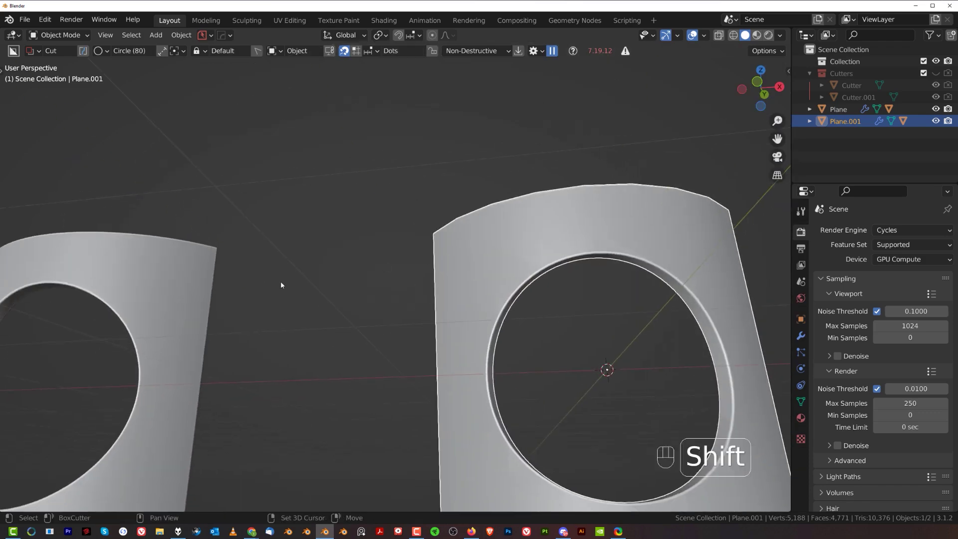
middle_click_drag(280, 282, 137, 250, "shift")
middle_click_drag(234, 287, 344, 285, "shift")
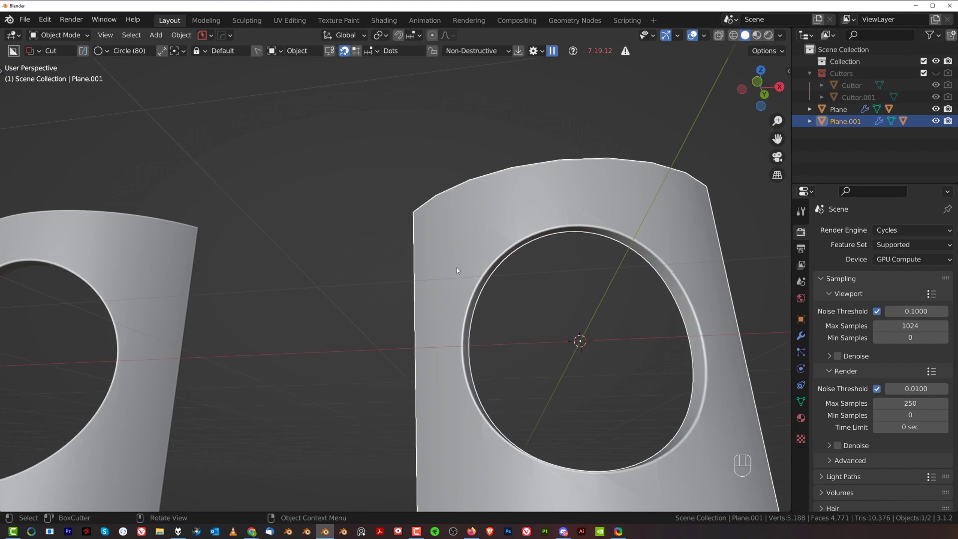
scroll(442, 288, "up", 3)
middle_click_drag(601, 207, 479, 241, "shift")
key("Tab")
scroll(453, 289, "up", 2)
key("Tab")
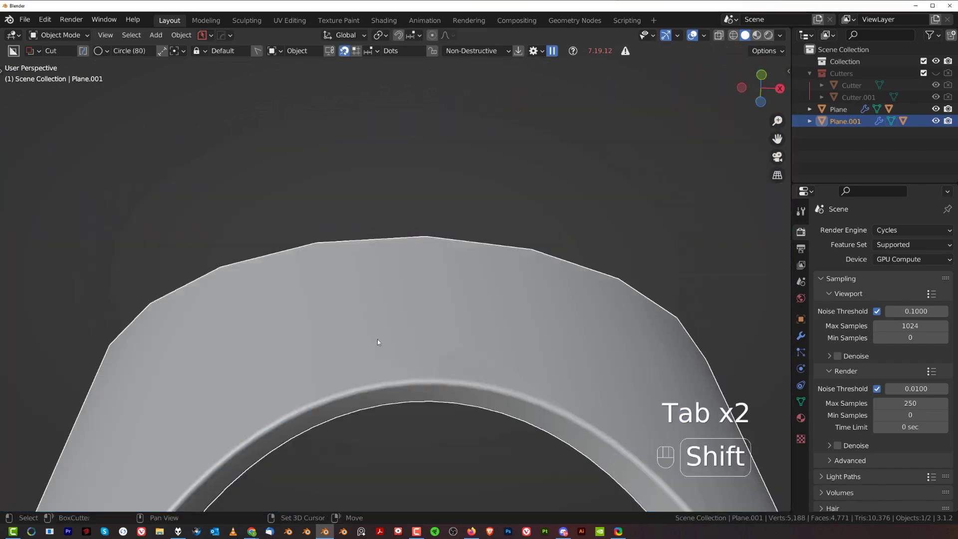
Use HardOps Smart Apply to apply all the low-density panel's modifiers except the bevel.
middle_click_drag(379, 340, 395, 240, "shift")
scroll(399, 237, "up", 2)
key("q")
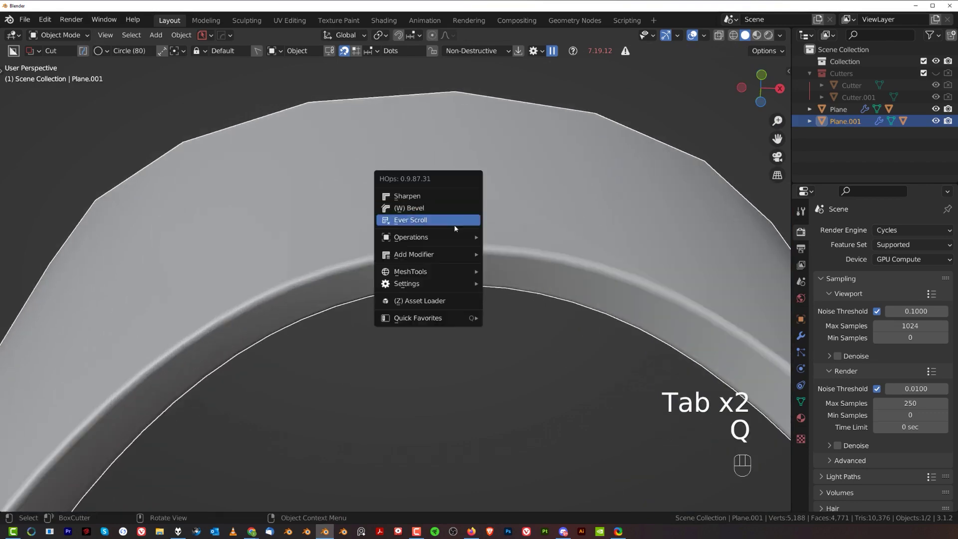
mouse_move(449, 238)
left_click(534, 355)
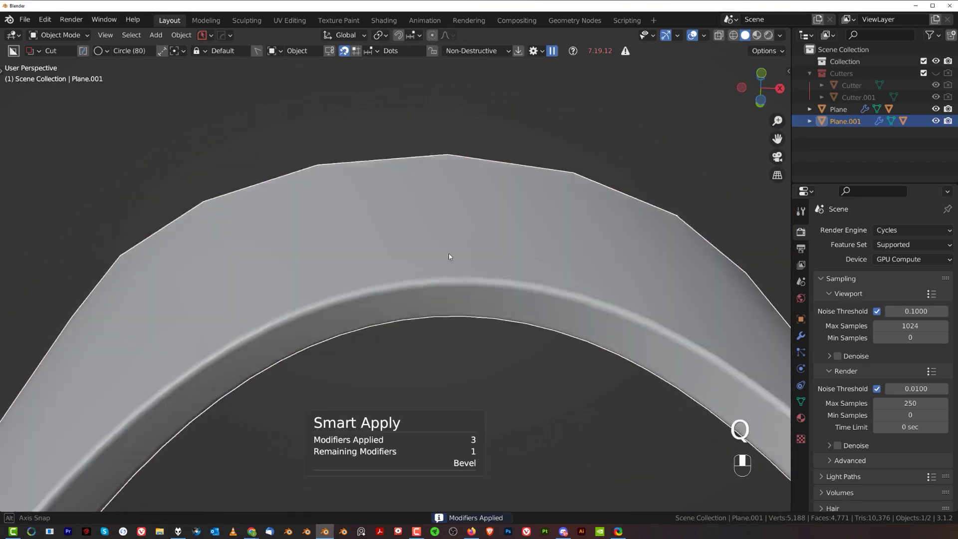
Enter Edit Mode on the low-density panel and select the large n-gon above the hole to examine its topology.
middle_click_drag(449, 256, 432, 244)
middle_click_drag(432, 244, 445, 193, "shift")
scroll(427, 256, "up", 2)
key("Tab")
middle_click_drag(445, 193, 420, 147, "shift")
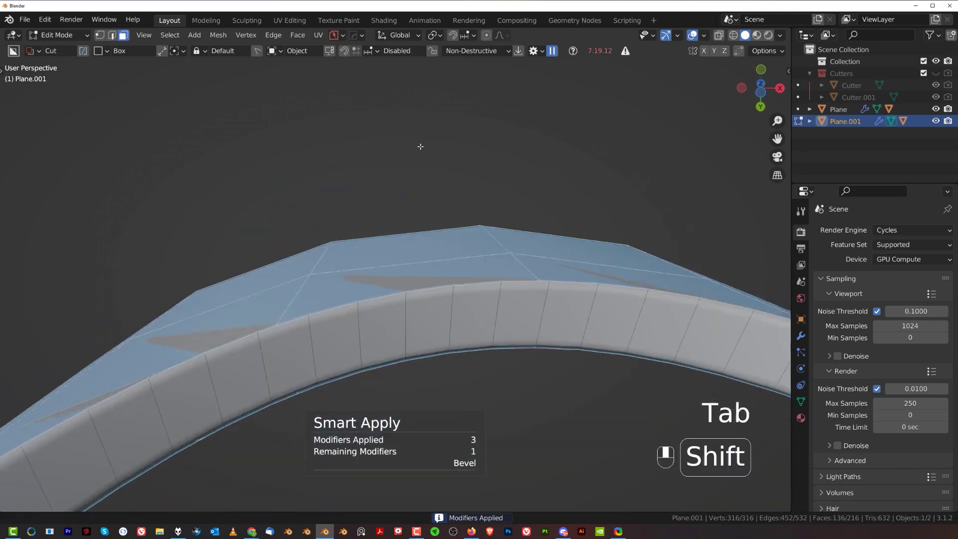
scroll(408, 253, "up", 2)
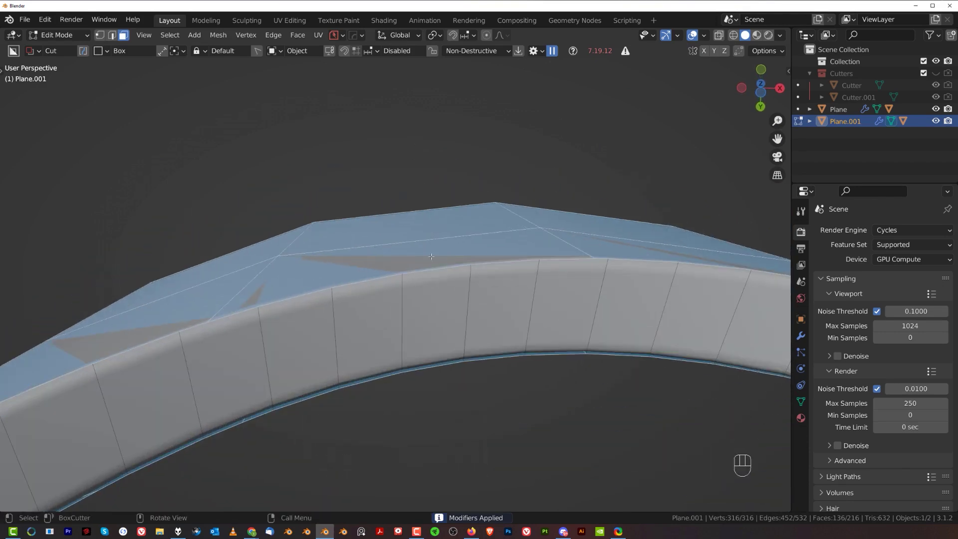
left_click(415, 254)
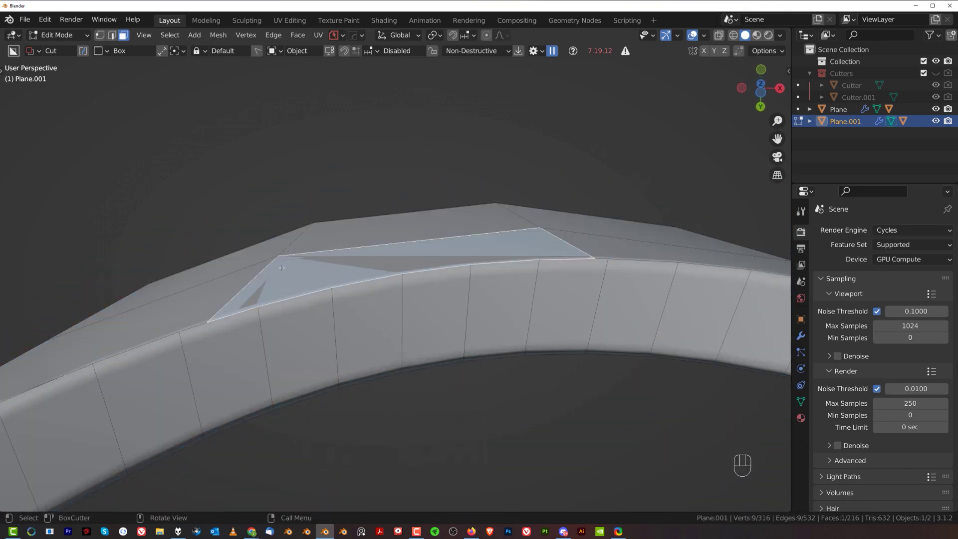
scroll(406, 200, "down", 7)
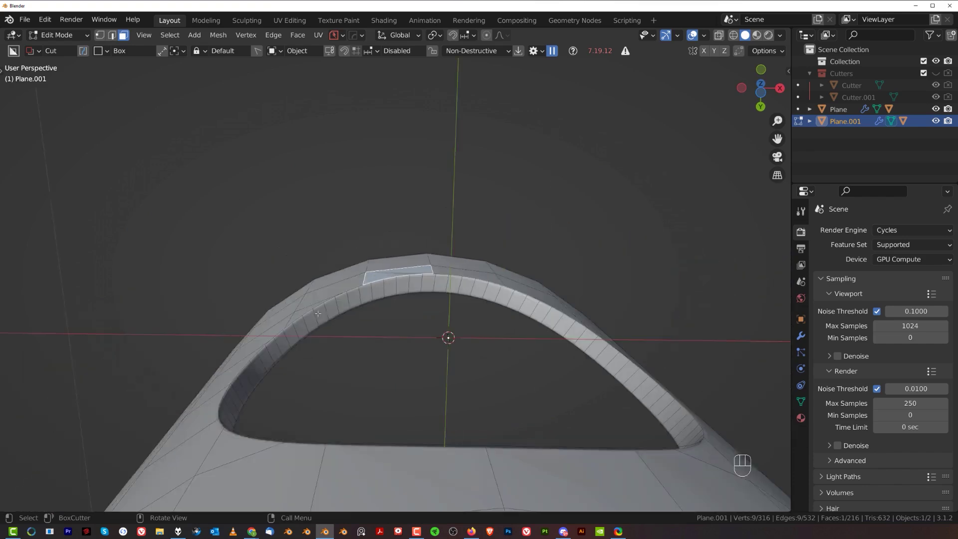
Leave the low-density panel, select the denser first panel and open it in Edit Mode to view its face grid.
middle_click_drag(449, 335, 517, 254, "shift")
scroll(517, 255, "up", 3)
key("Tab")
scroll(415, 283, "down", 3)
double_click(416, 284)
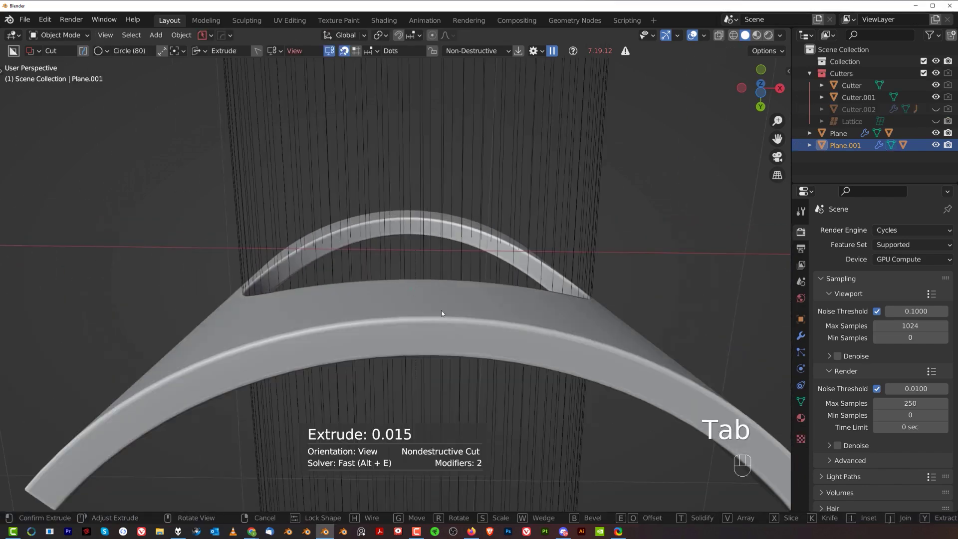
key("Tab")
left_click(423, 283)
key("Tab")
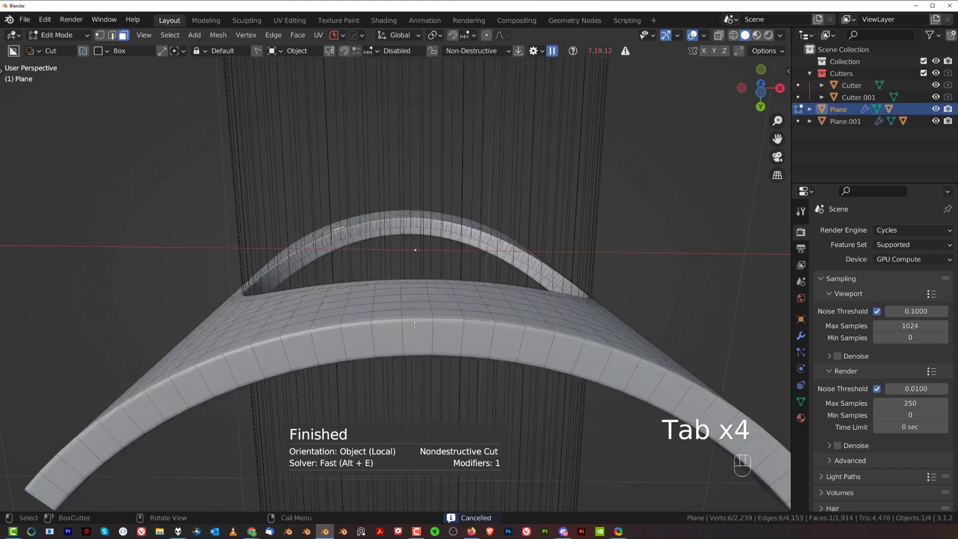
Examine the dense panel's face grid and smooth shading around the hole, switching between Edit Mode and Object Mode.
scroll(434, 296, "up", 2)
scroll(435, 299, "up", 1)
middle_click_drag(436, 300, 429, 295, "shift")
scroll(429, 296, "down", 6)
middle_click_drag(595, 250, 344, 254)
scroll(449, 224, "up", 2)
key("Tab")
middle_click_drag(492, 199, 454, 231, "shift")
scroll(455, 231, "up", 3)
key("Tab")
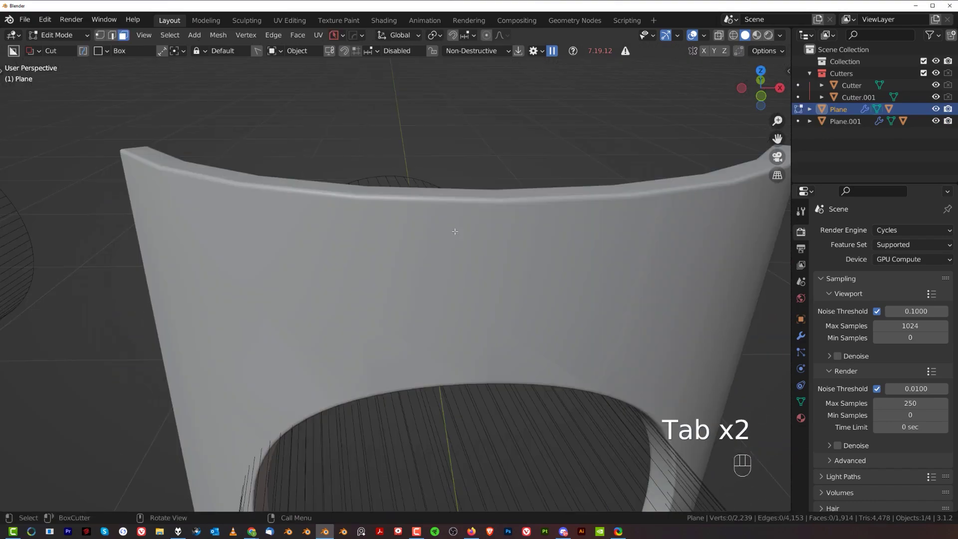
key("Tab")
Select the low-density panel and hide the Cutters collection.
left_click(479, 232)
scroll(459, 324, "down", 2)
middle_click_drag(460, 327, 418, 240)
scroll(401, 246, "up", 3)
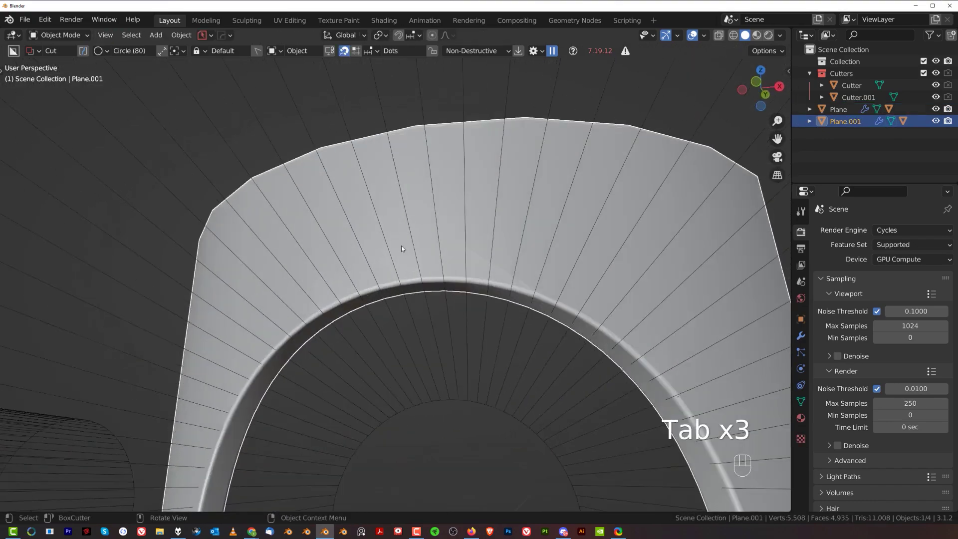
key("shift+2")
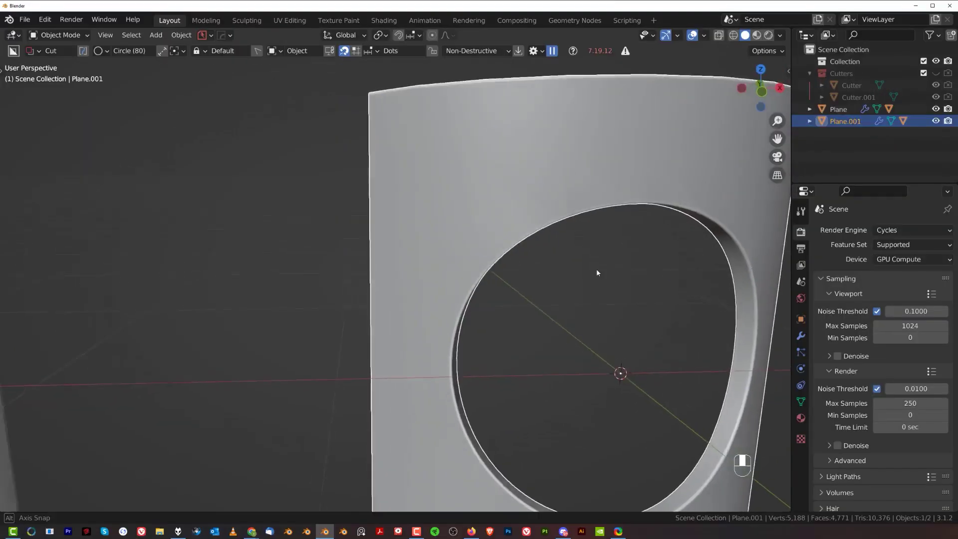
Compare the bevel shading around the holes of the dense and low-density panels without the cutters shown.
middle_click_drag(596, 269, 561, 259)
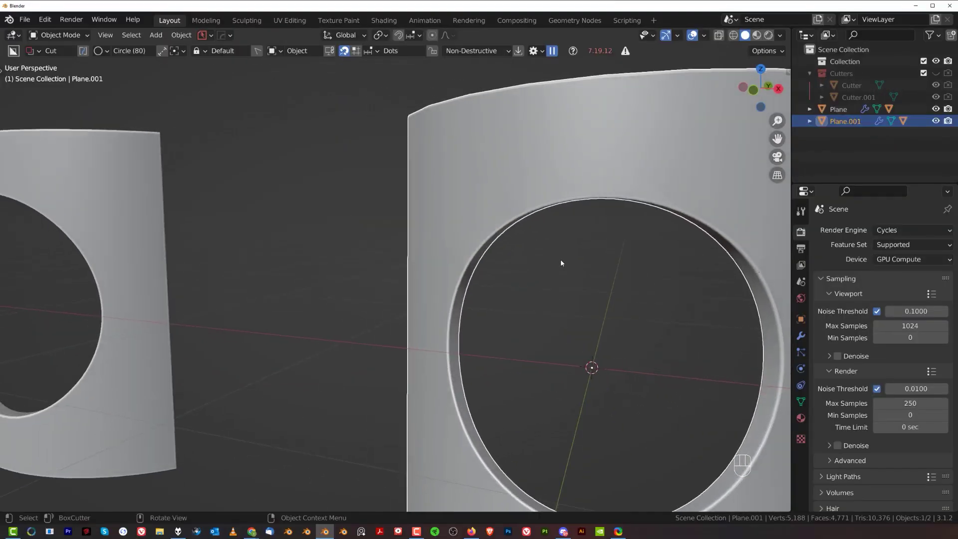
scroll(560, 260, "down", 3)
middle_click_drag(344, 311, 489, 335, "shift")
middle_click_drag(317, 205, 325, 286)
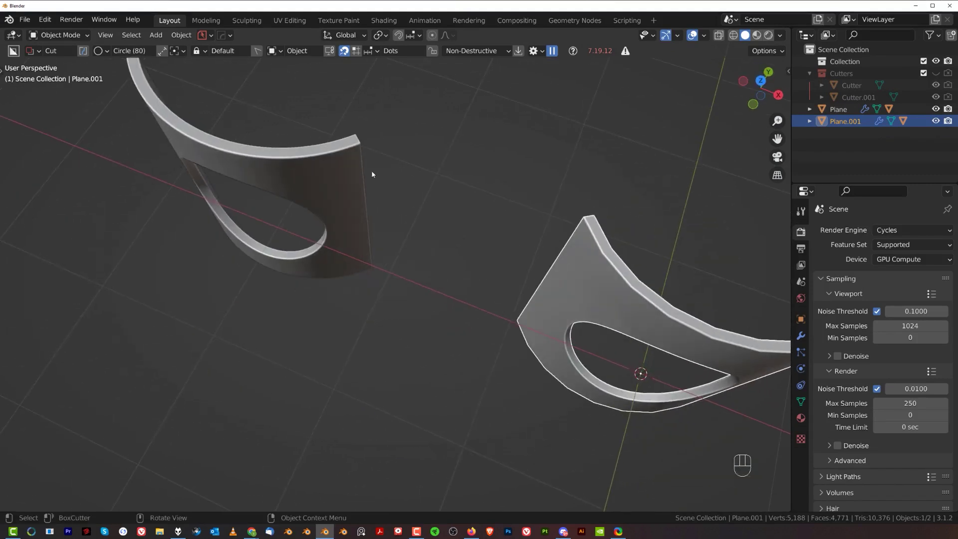
middle_click_drag(222, 183, 464, 186, "shift")
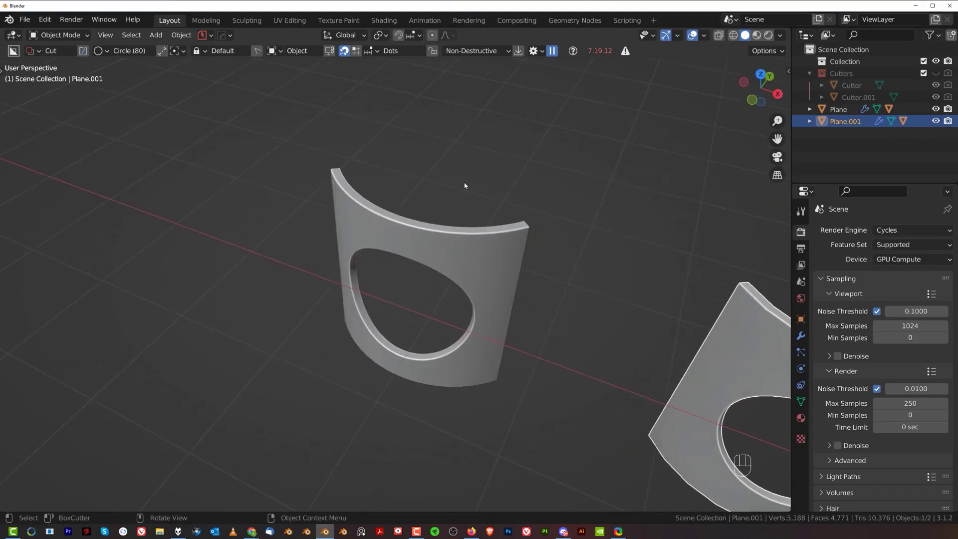
middle_click_drag(354, 315, 402, 246, "shift")
scroll(402, 246, "up", 3)
middle_click_drag(546, 247, 399, 265)
scroll(399, 265, "up", 3)
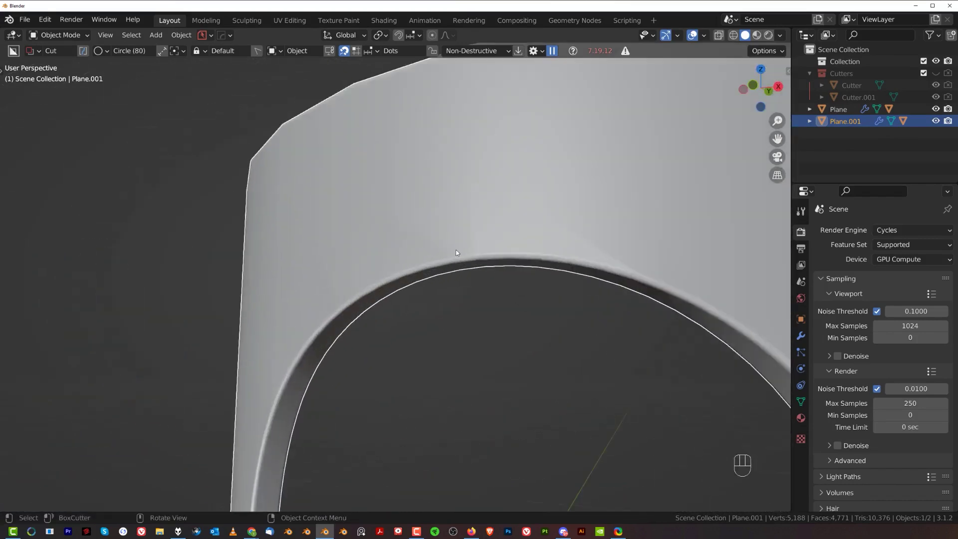
middle_click_drag(439, 242, 484, 220)
scroll(577, 225, "down", 5)
Give both panels a metallic material and view them in Material Preview with a different studio HDRI.
key("alt+m")
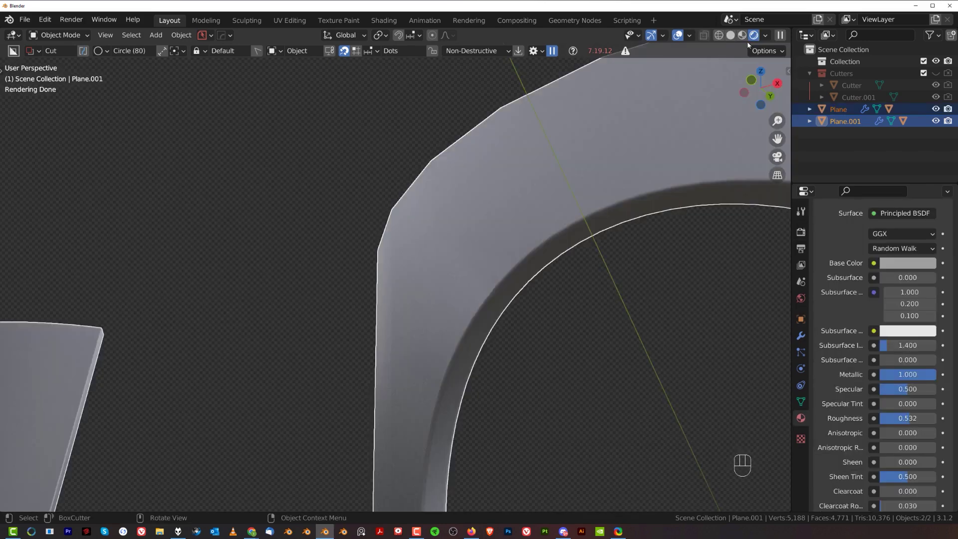
left_click(756, 36)
left_click(779, 35)
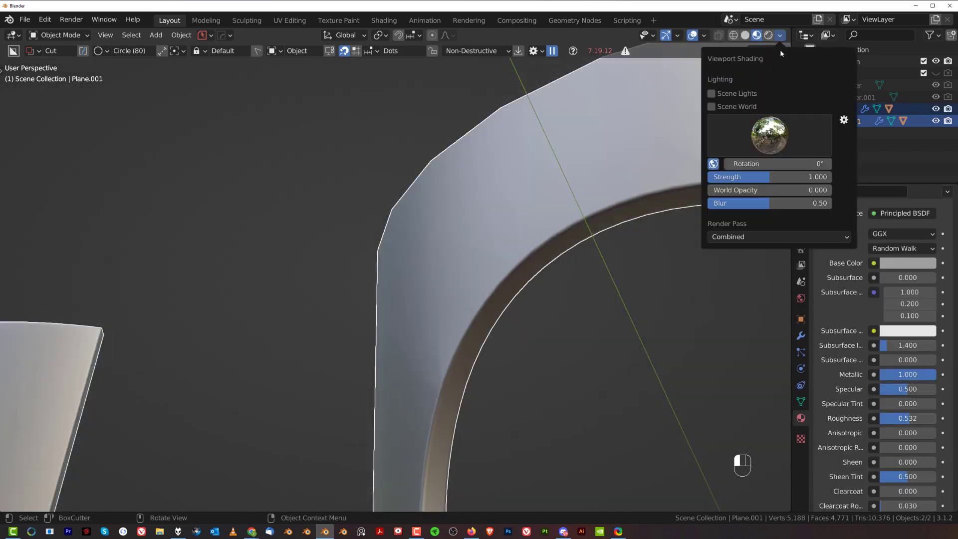
mouse_move(768, 135)
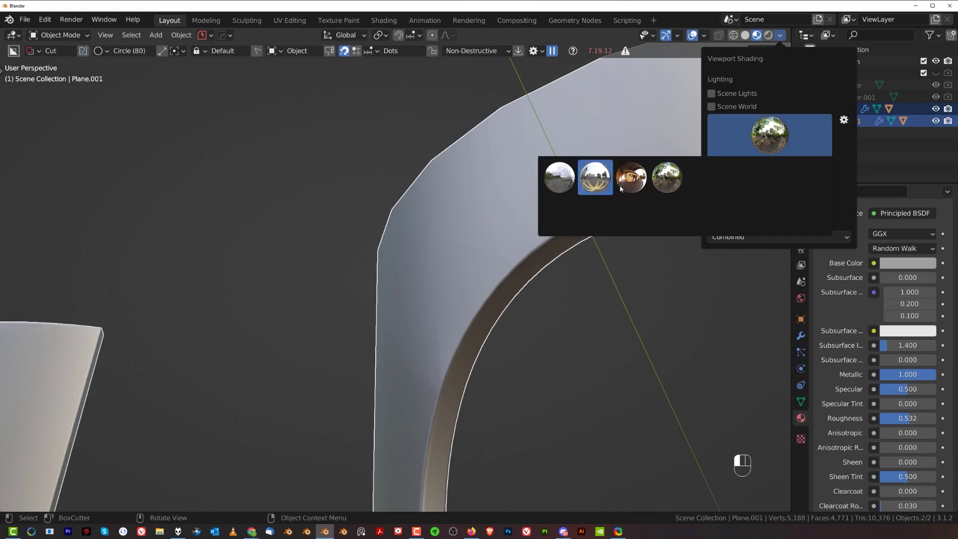
left_click(579, 220)
scroll(572, 262, "down", 3)
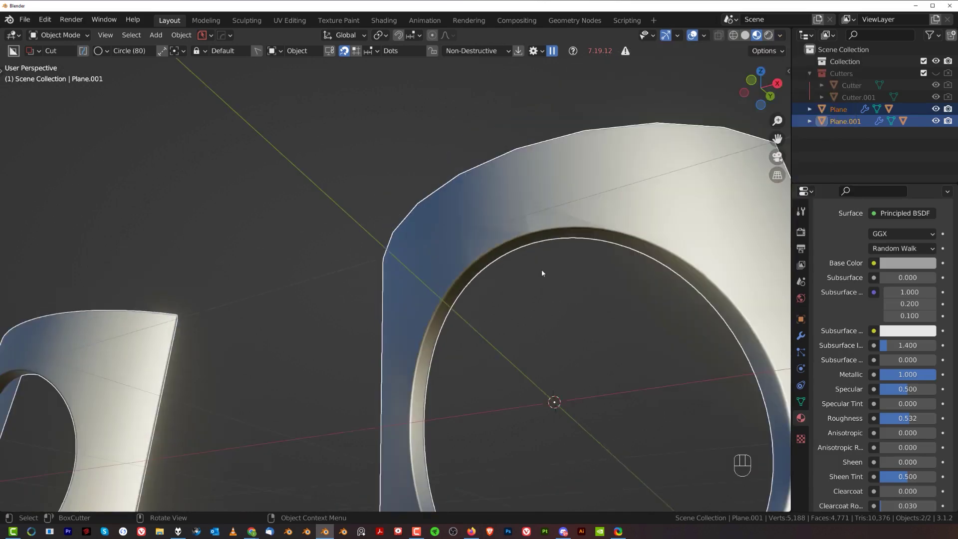
Select the low-density panel and inspect the shading above its hole, checking the large n-gon there in Edit Mode.
middle_click_drag(547, 247, 422, 287)
scroll(459, 223, "up", 5)
scroll(429, 265, "down", 1)
left_click(433, 248)
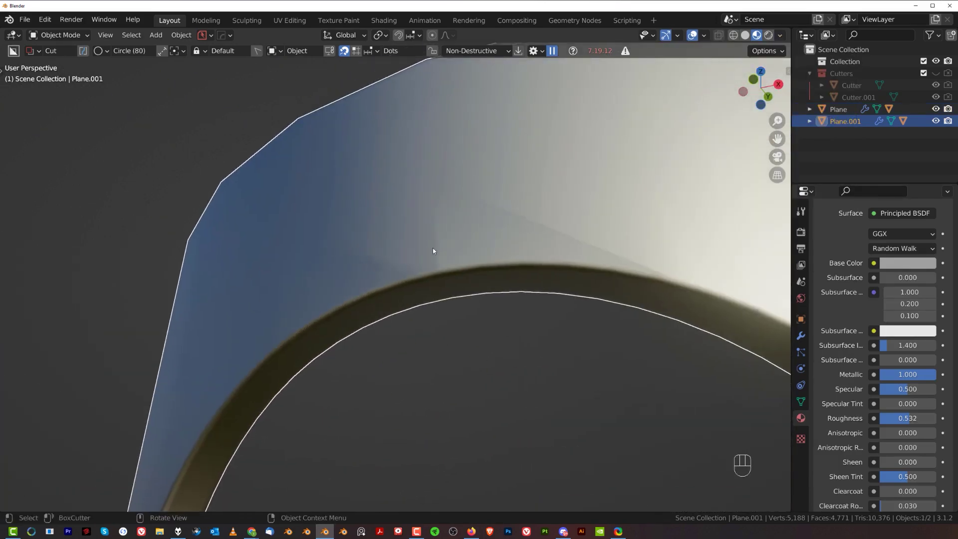
middle_click_drag(433, 249, 480, 249)
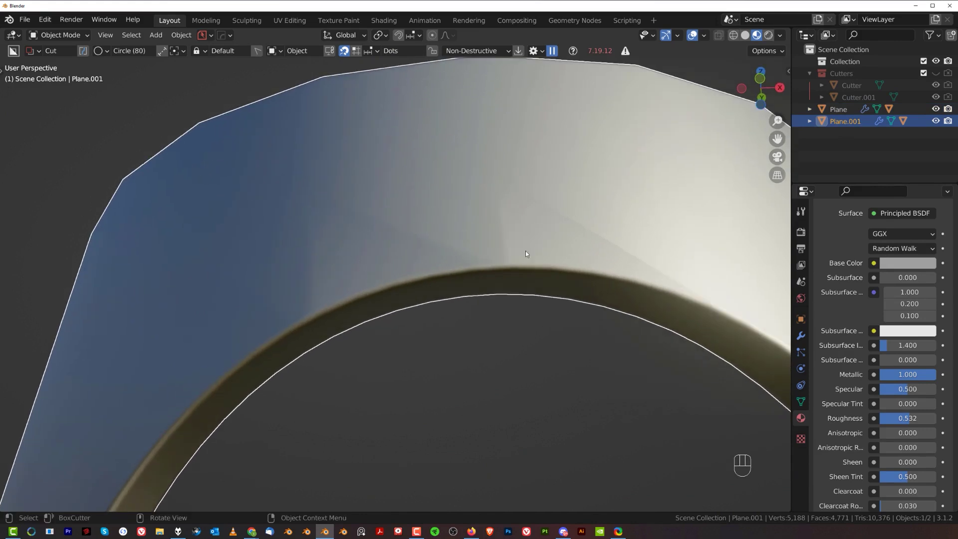
key("Tab")
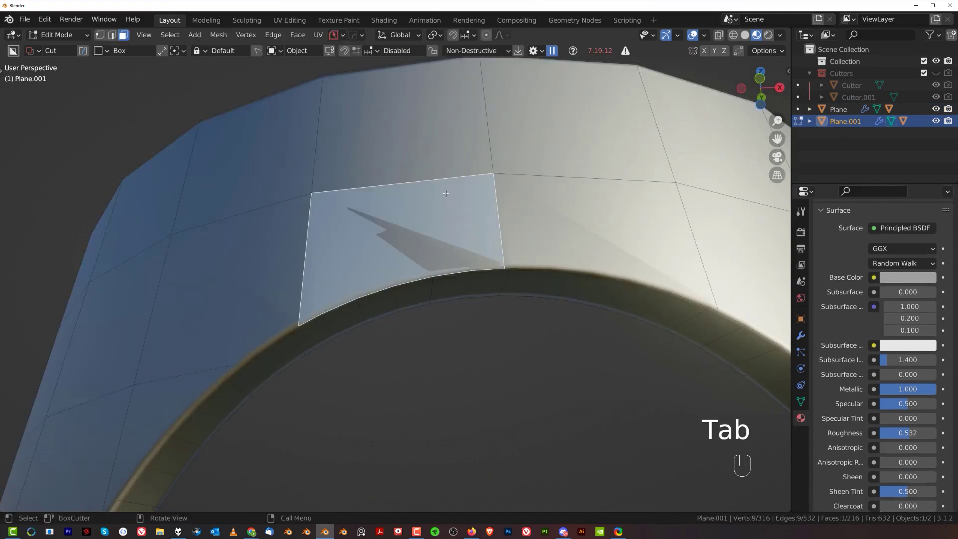
key("Tab")
scroll(411, 165, "down", 3)
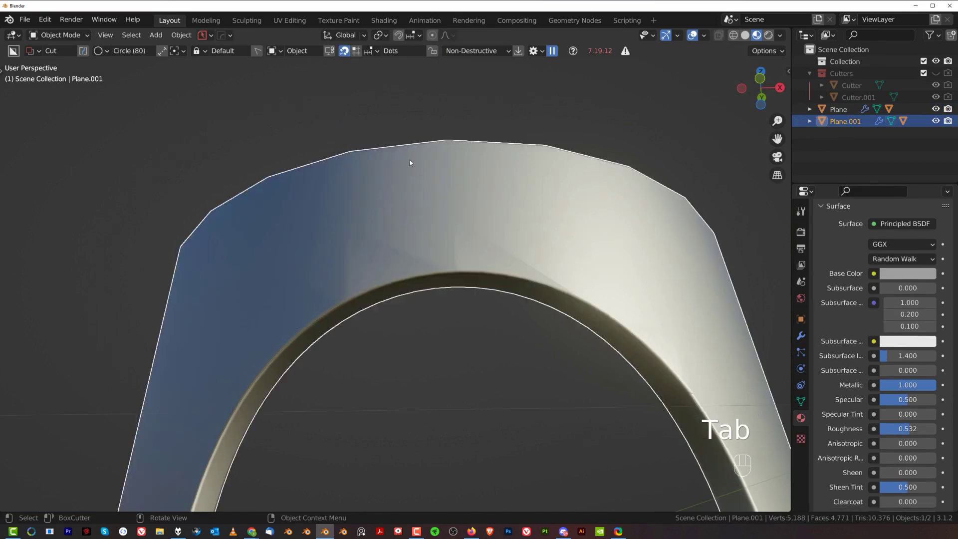
Select the dense panel and open it in Edit Mode with edge selection.
middle_click_drag(411, 162, 467, 224, "shift")
scroll(466, 222, "up", 5)
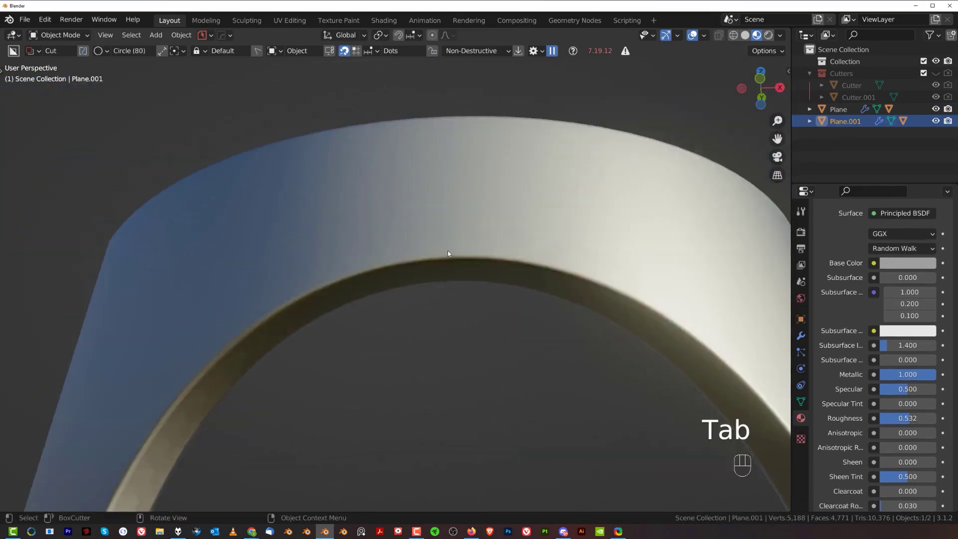
key("Tab")
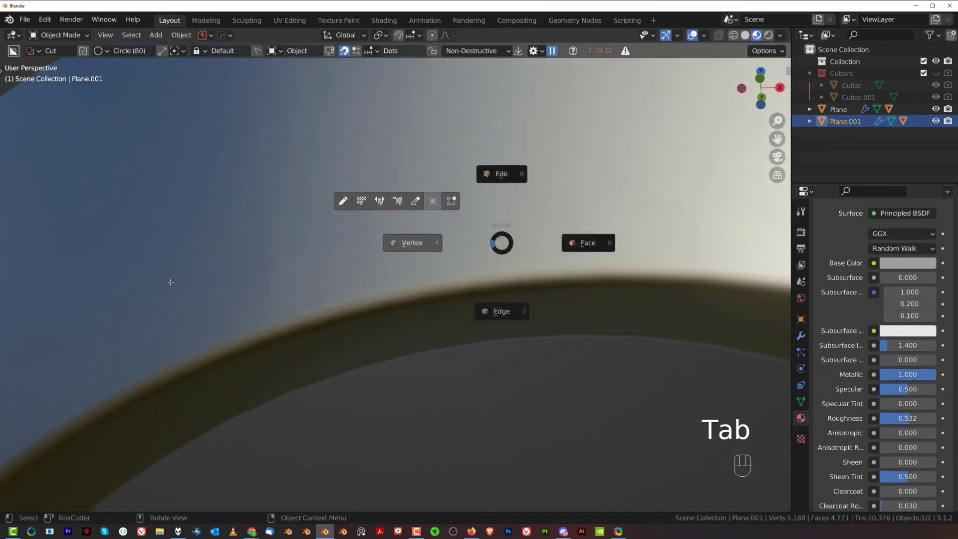
key("Tab")
left_click(492, 235)
key("Tab")
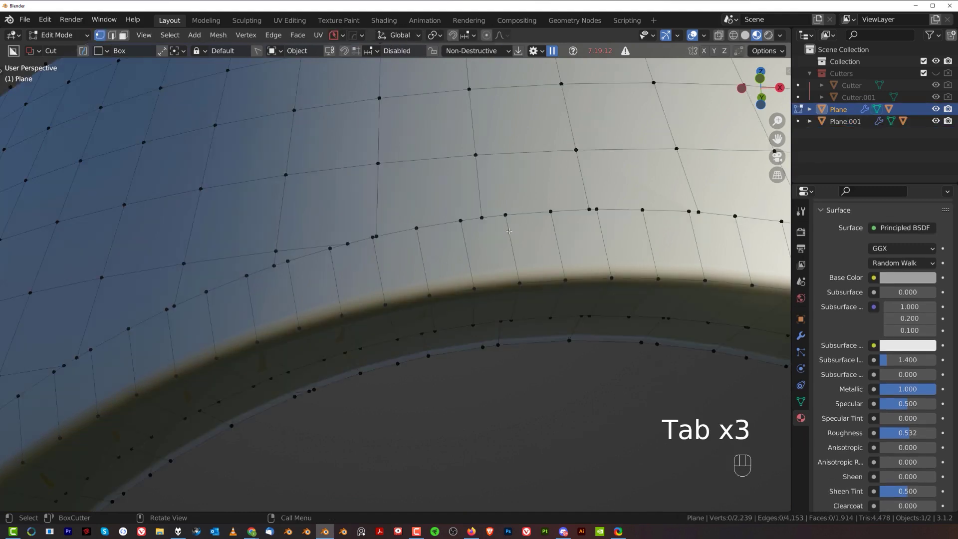
key("Tab")
Select the offset edge loop around the dense panel's hole, merge its surplus vertices with MESHmachine Boolean Cleanup, and return to Object Mode.
left_click(437, 224, "alt")
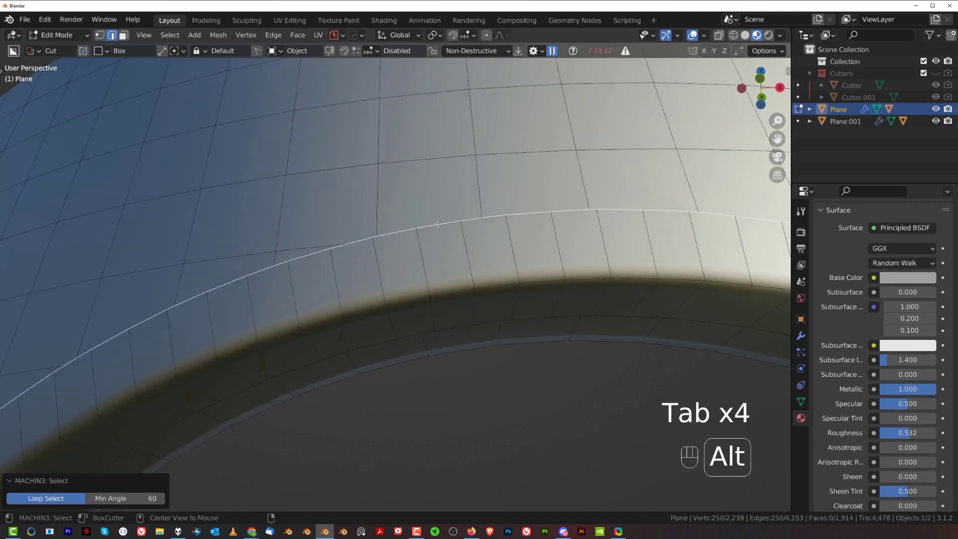
key("y")
left_click(458, 216)
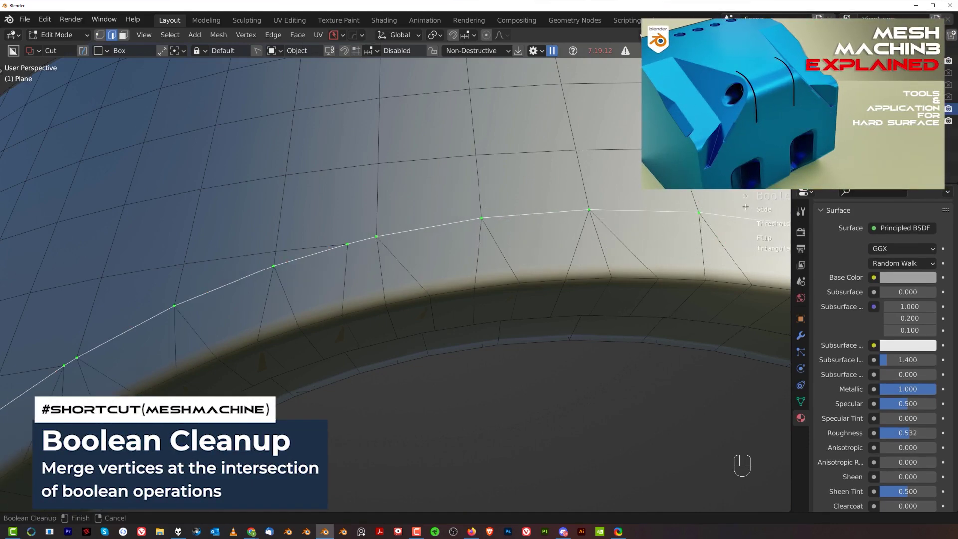
left_click(596, 250)
key("Tab")
left_click(592, 220)
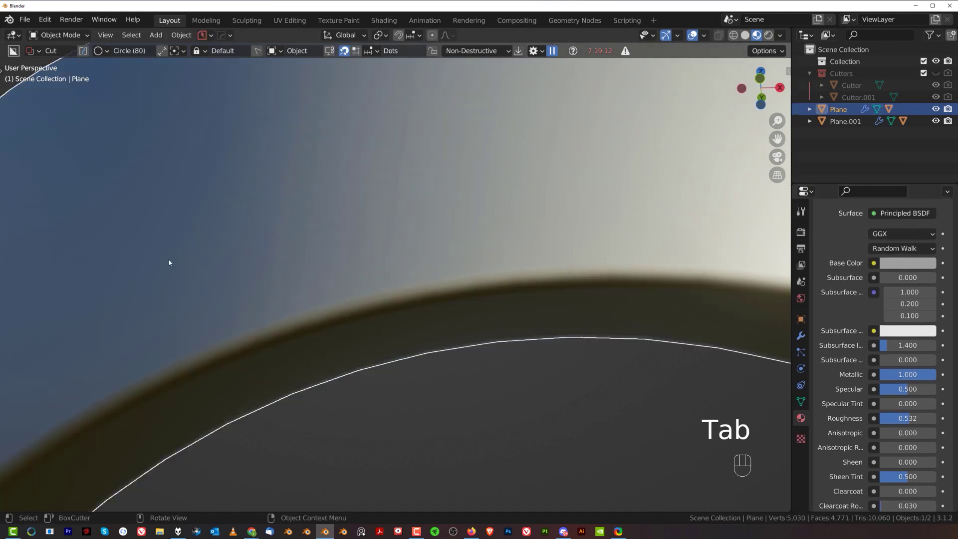
Examine the cleaned-up dense panel's shading around the hole and compare it with the low-density panel.
middle_click_drag(686, 211, 452, 202, "shift")
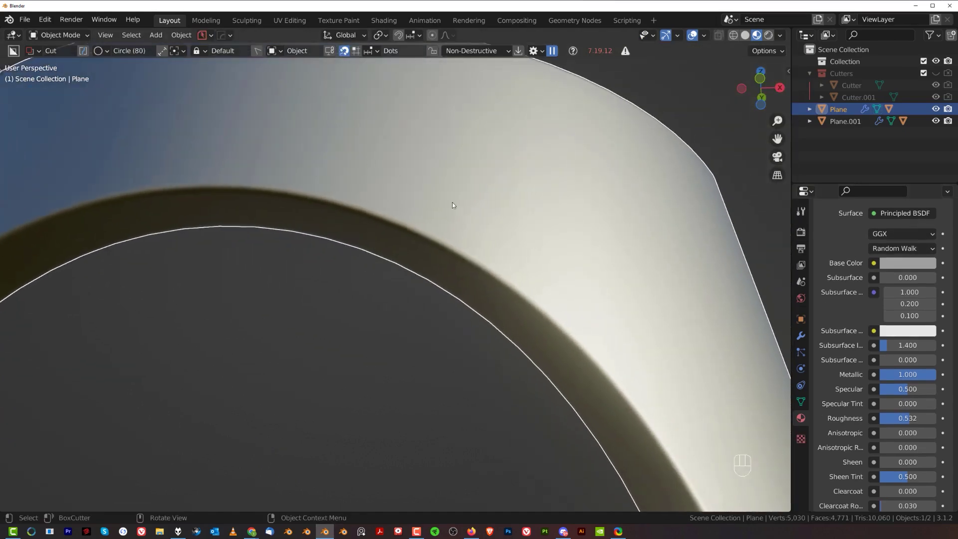
middle_click_drag(506, 229, 422, 144, "shift")
middle_click_drag(335, 175, 545, 294, "shift")
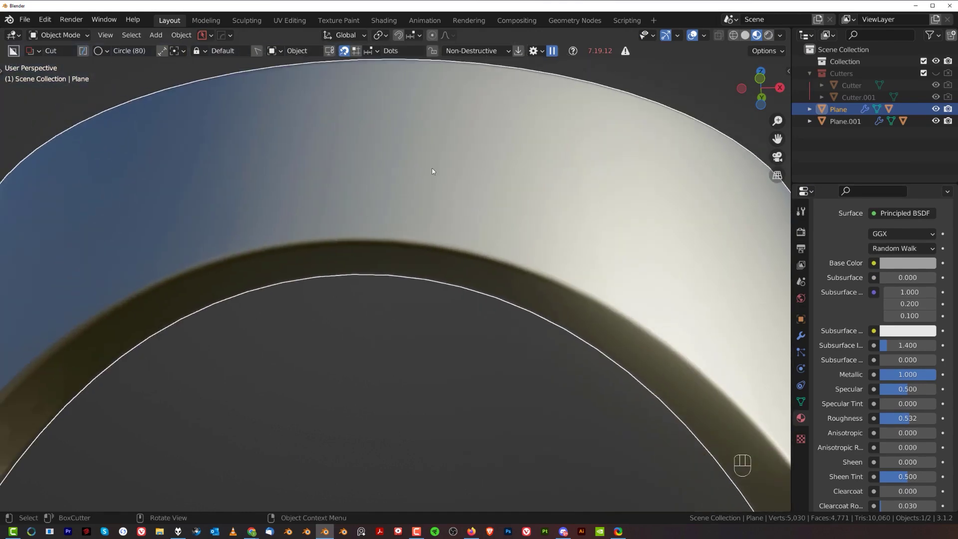
middle_click_drag(581, 247, 359, 154, "shift")
scroll(361, 157, "down", 3)
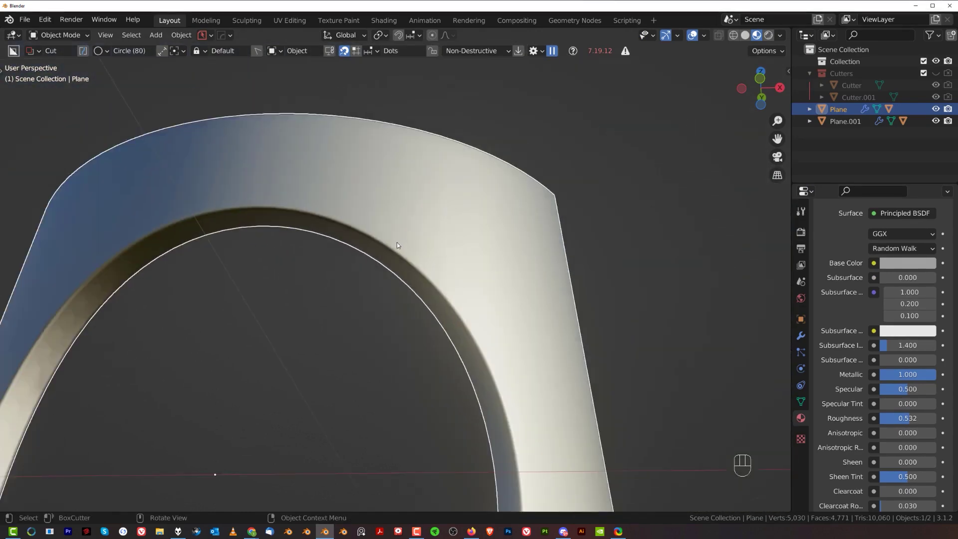
middle_click_drag(397, 197, 470, 261, "shift")
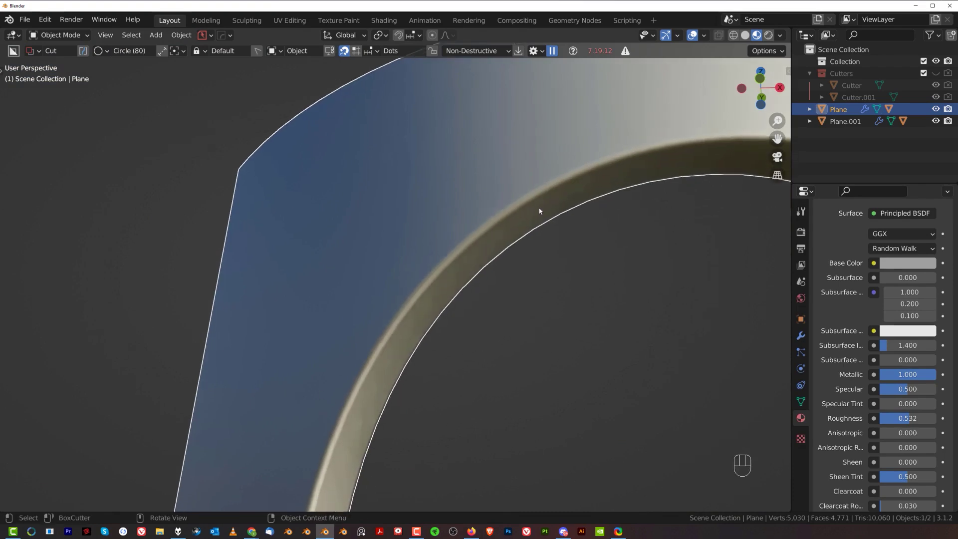
middle_click_drag(539, 210, 287, 212)
scroll(488, 295, "down", 1)
scroll(389, 219, "up", 1)
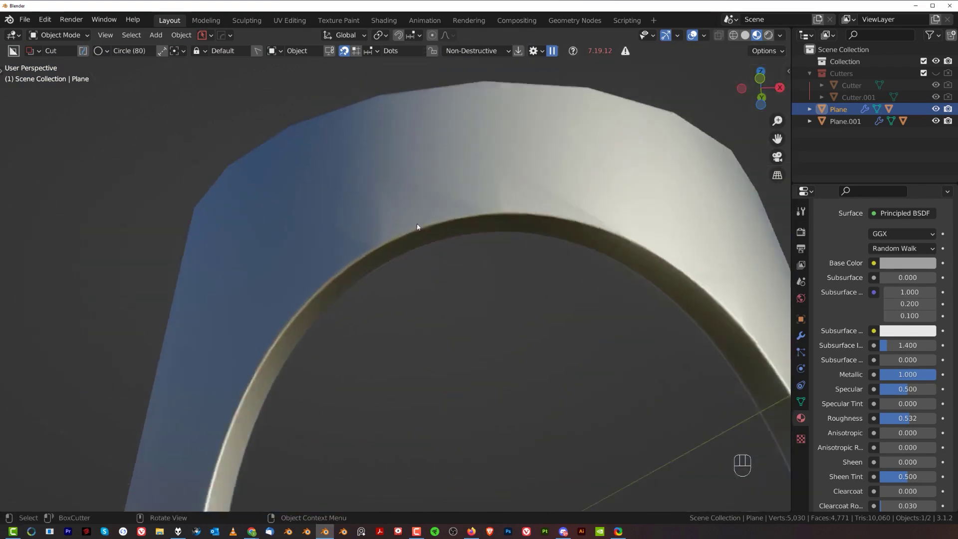
middle_click_drag(417, 226, 387, 240, "shift")
scroll(399, 277, "up", 2)
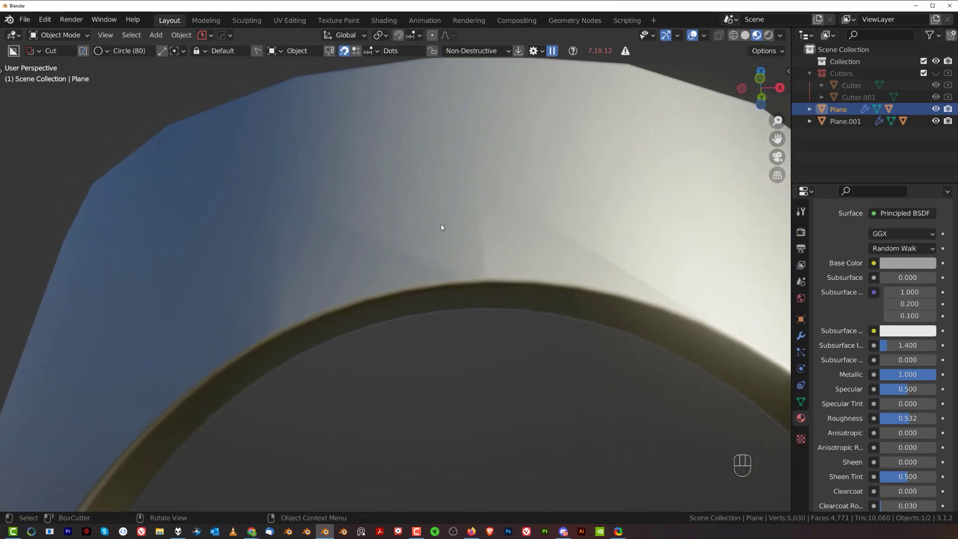
scroll(440, 227, "down", 4)
middle_click_drag(201, 218, 573, 210, "shift")
middle_click_drag(294, 234, 709, 193, "shift")
scroll(573, 259, "up", 2)
middle_click_drag(561, 265, 491, 324, "shift")
scroll(368, 265, "down", 4)
middle_click_drag(368, 264, 175, 252, "shift")
scroll(504, 239, "up", 4)
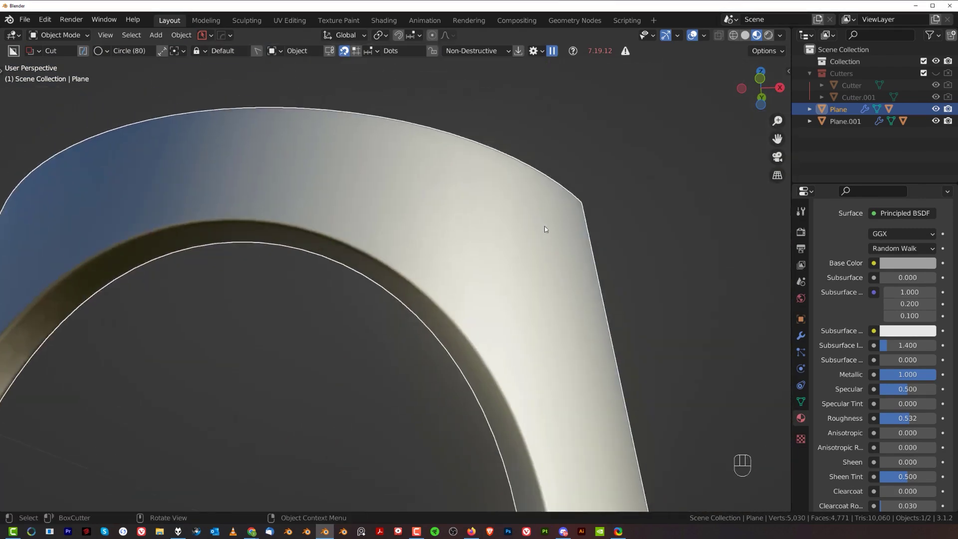
Select the low-density panel and open it in Edit Mode at the large n-gon above the hole.
scroll(543, 227, "down", 6)
middle_click_drag(564, 220, 284, 218, "shift")
scroll(524, 245, "up", 6)
middle_click_drag(523, 246, 474, 261, "shift")
scroll(472, 250, "up", 2)
left_click(474, 245)
key("Tab")
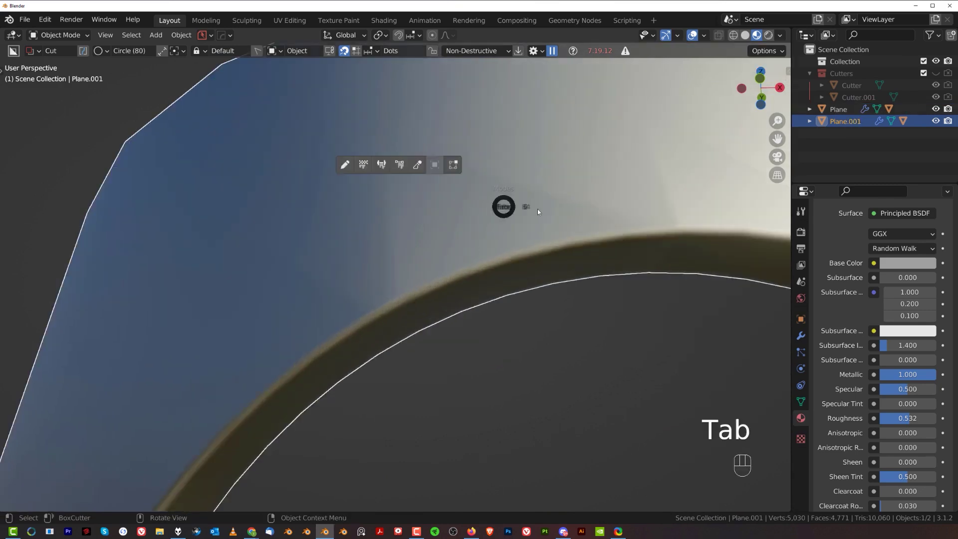
middle_click_drag(525, 172, 471, 217, "shift")
scroll(471, 217, "down", 3)
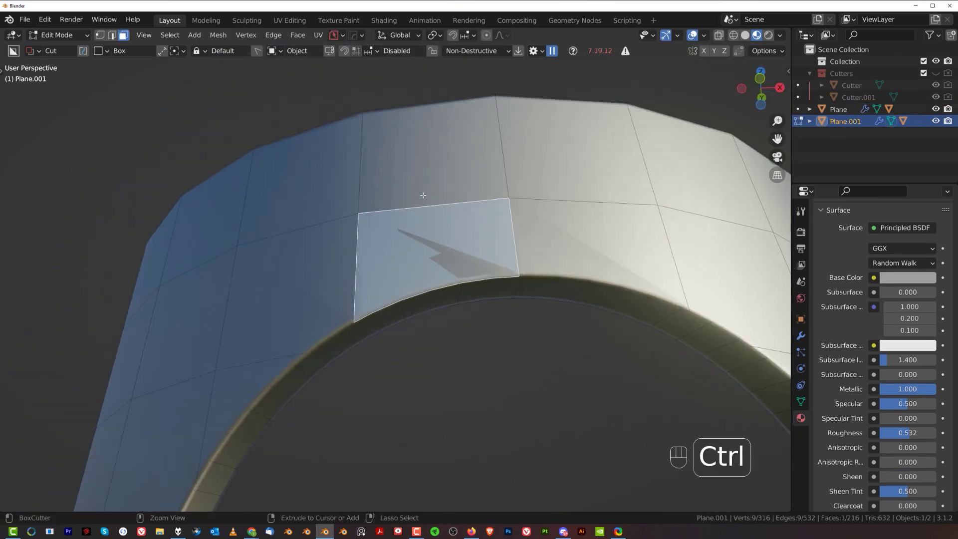
Try to add a loop cut around the large n-gon above the low-density panel's hole.
key("ctrl+r")
left_click(453, 238)
right_click(453, 238)
middle_click_drag(453, 237, 372, 149)
scroll(443, 207, "up", 2)
key("ctrl+z")
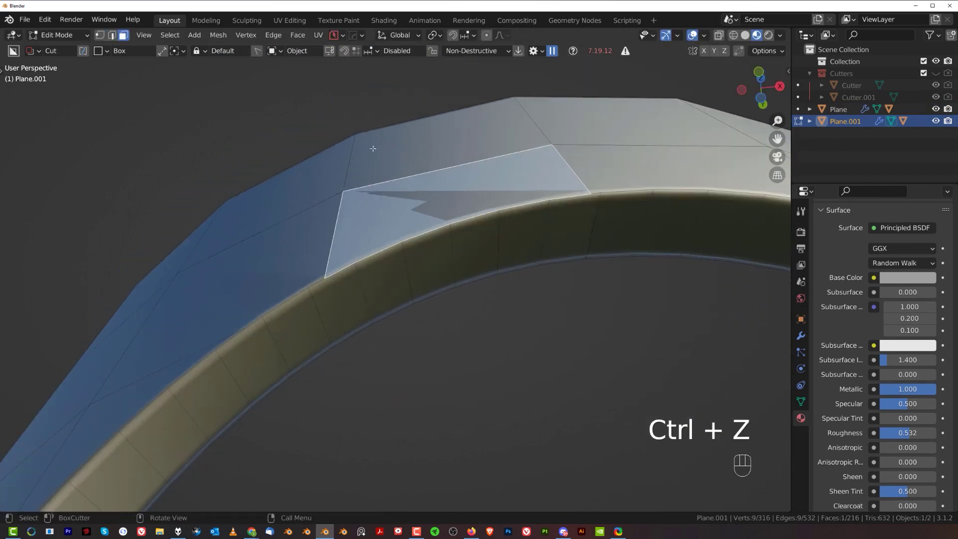
Add a single centred loop cut through the face directly above the n-gon, with a slide factor of 0.
scroll(509, 171, "down", 4)
scroll(499, 170, "up", 3)
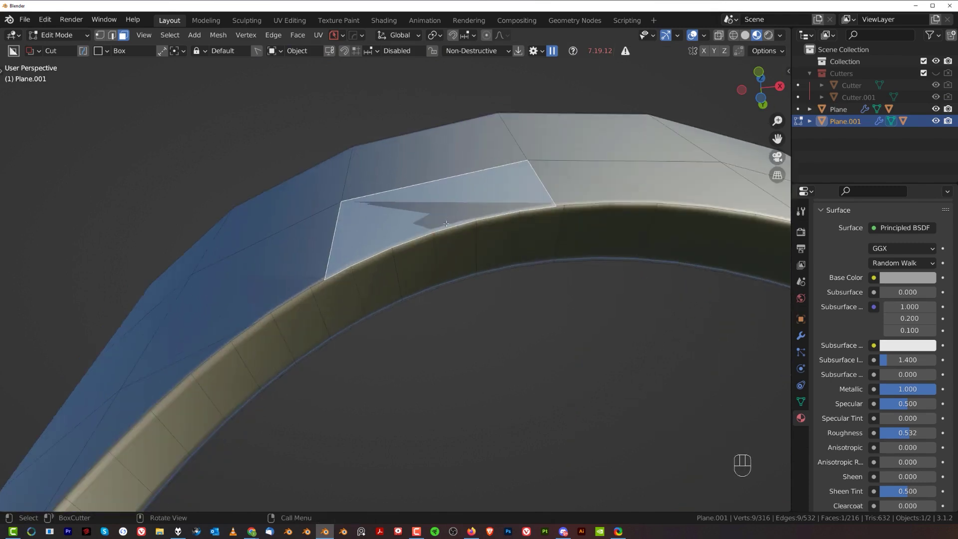
middle_click_drag(433, 154, 431, 207, "shift")
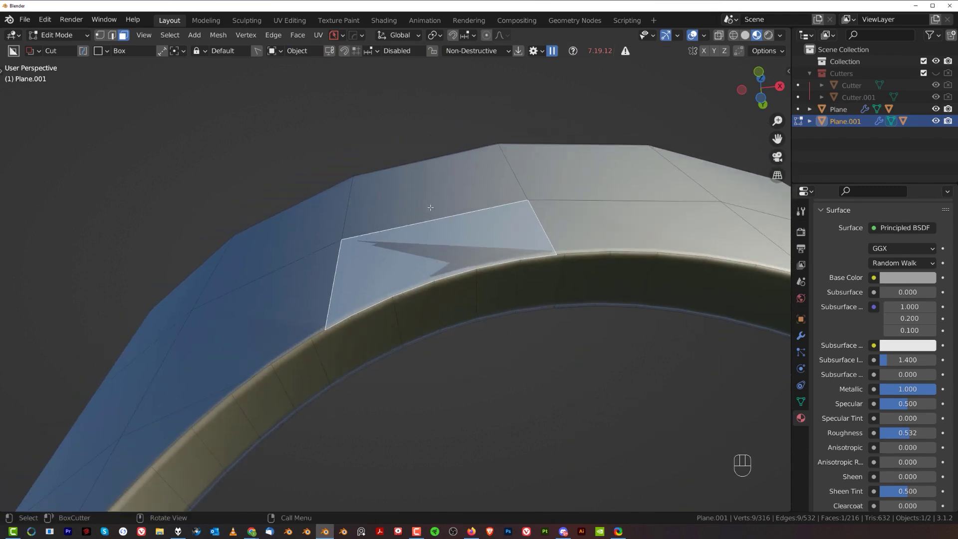
key("ctrl+r")
left_click(418, 173)
right_click(418, 173)
scroll(456, 194, "up", 2)
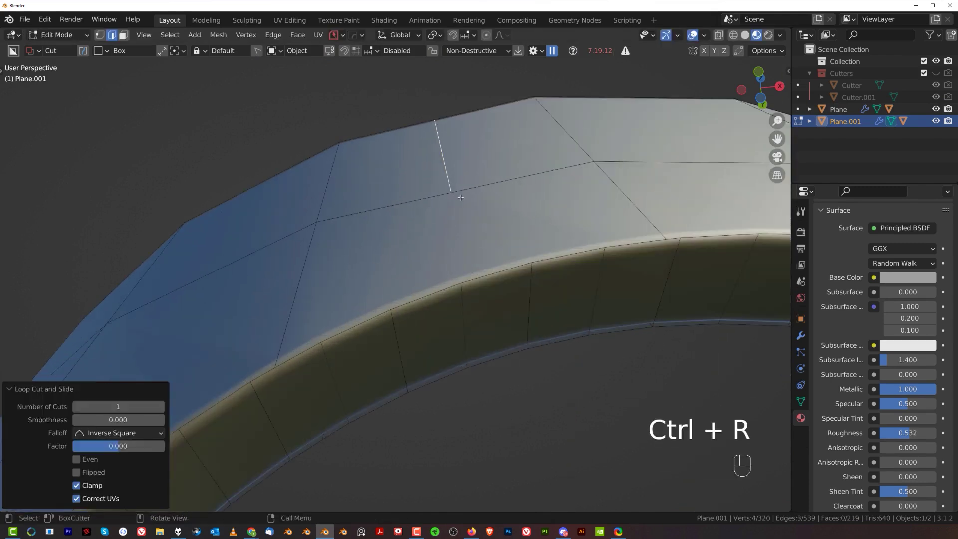
Knife-cut an edge from the loop cut's lower end to the hole's rim, splitting the n-gon, and return to Object Mode.
key("k")
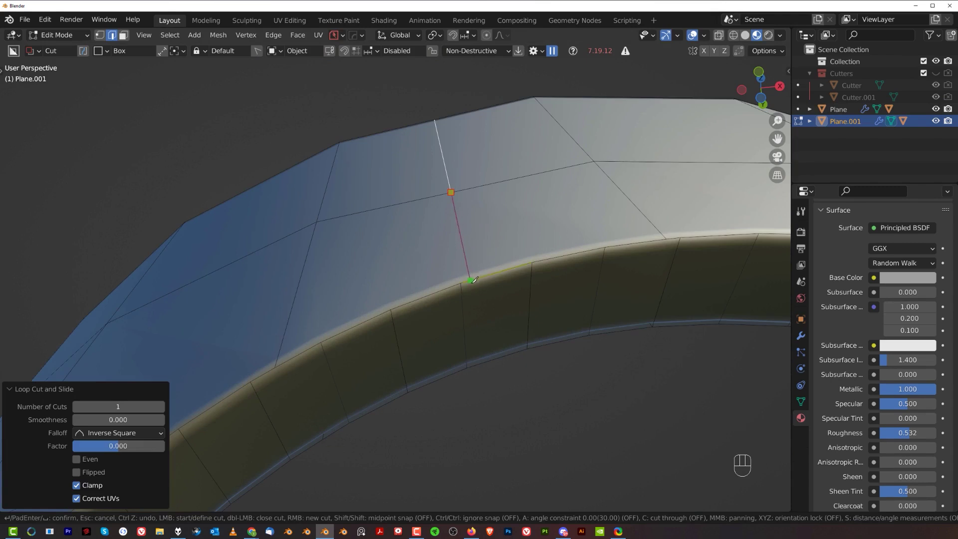
key("Return")
scroll(489, 299, "down", 3)
key("Tab")
Examine the low-density panel's shading around the newly split n-gon above the hole.
scroll(470, 225, "up", 3)
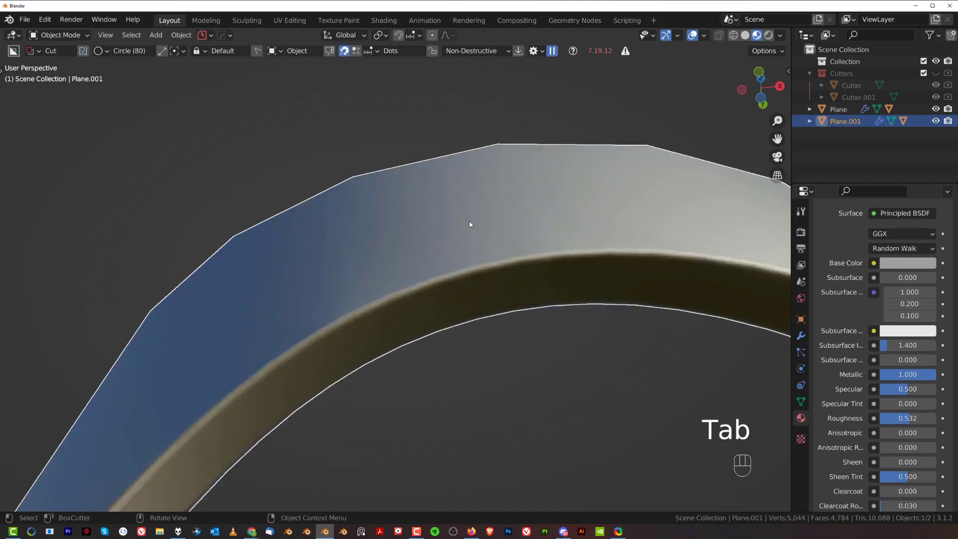
middle_click_drag(471, 235, 474, 240, "shift")
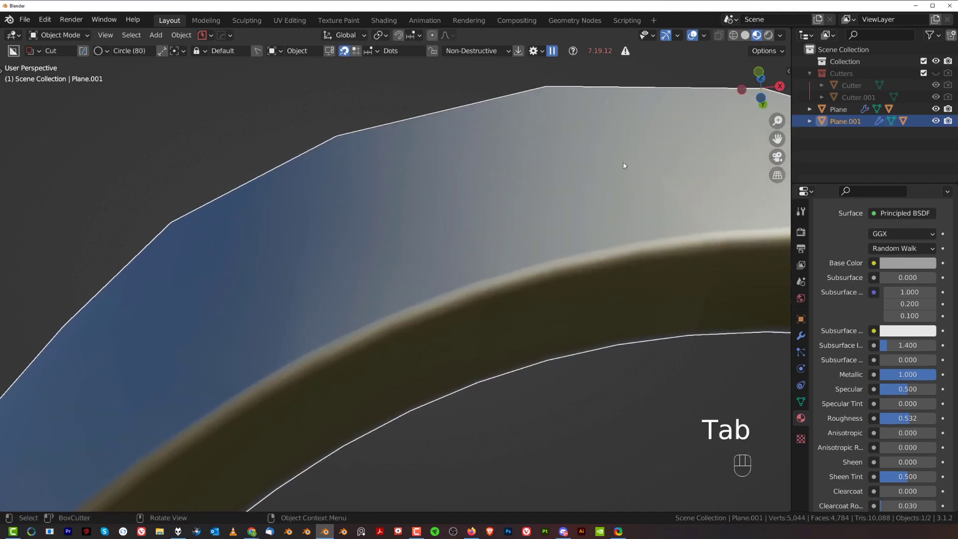
middle_click_drag(564, 191, 532, 196, "shift")
scroll(461, 225, "down", 1)
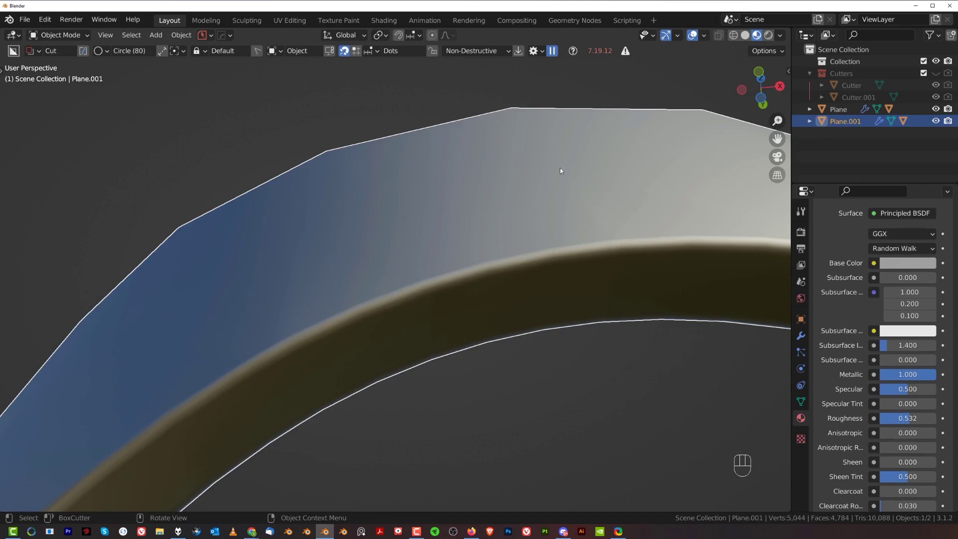
scroll(544, 175, "down", 2)
middle_click_drag(506, 193, 498, 210, "shift")
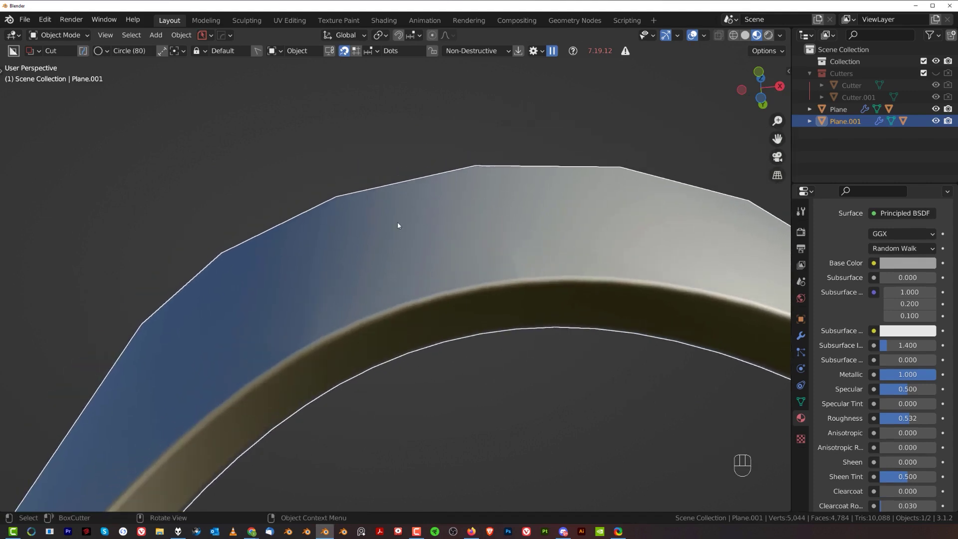
scroll(397, 226, "up", 2)
middle_click_drag(442, 143, 460, 210, "shift")
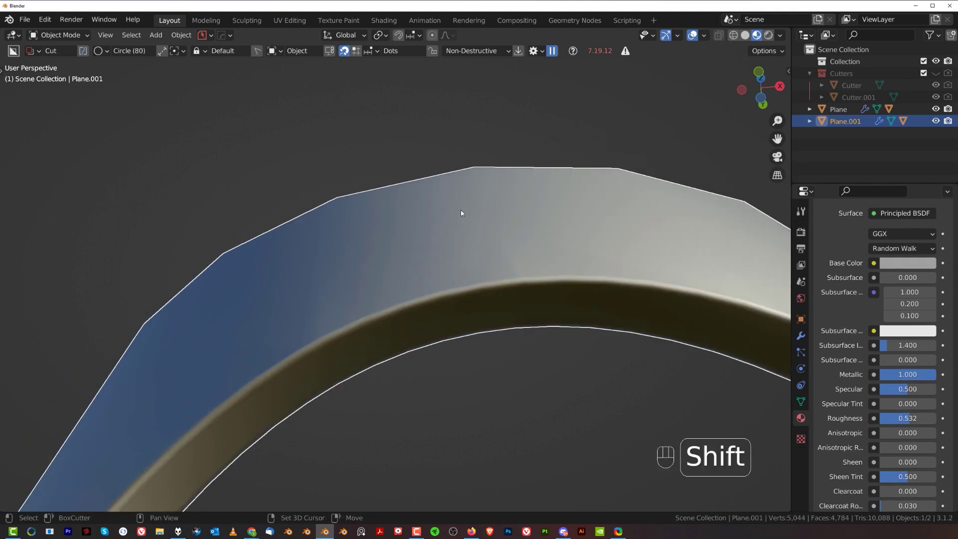
scroll(452, 262, "up", 2)
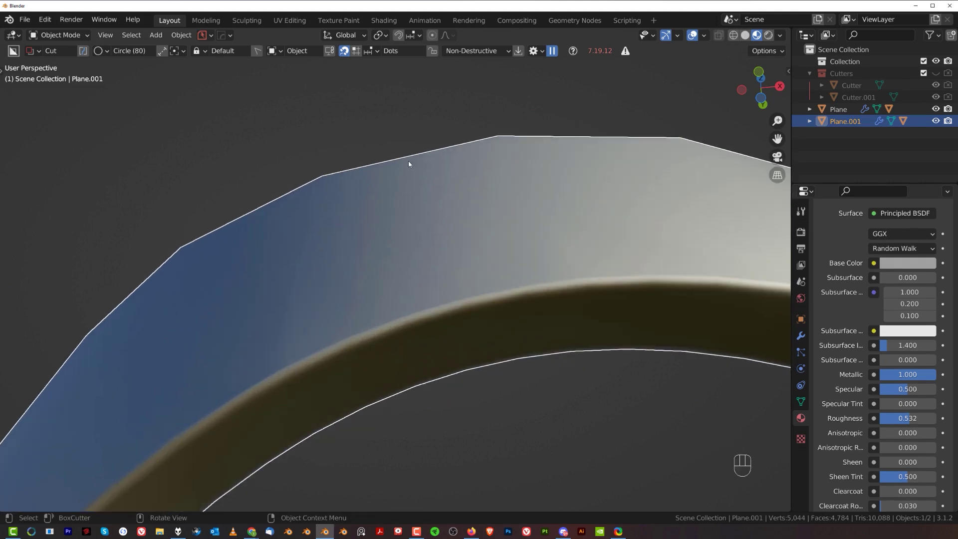
Orbit to a different angle and inspect the low-density panel's shading along the hole's upper rim for remaining artifacts.
middle_click_drag(409, 271, 348, 357)
scroll(486, 312, "up", 2)
middle_click_drag(486, 313, 340, 261, "shift")
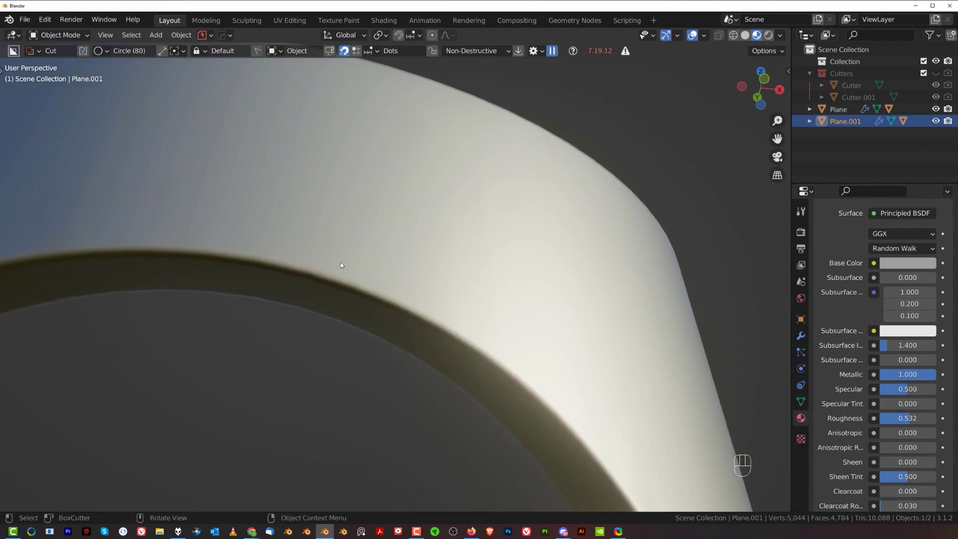
scroll(340, 262, "down", 5)
middle_click_drag(257, 212, 247, 203, "shift")
scroll(455, 226, "up", 4)
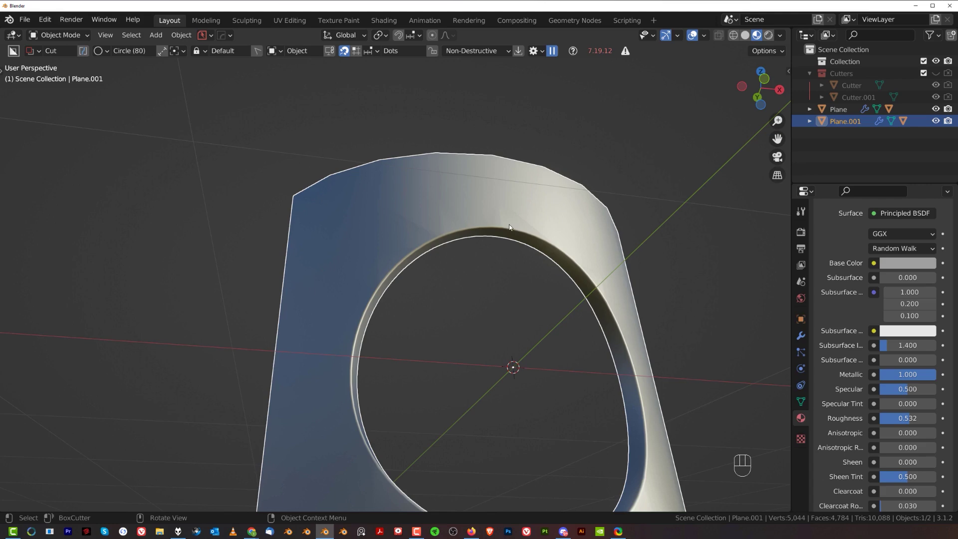
scroll(416, 236, "down", 2)
scroll(439, 231, "up", 6)
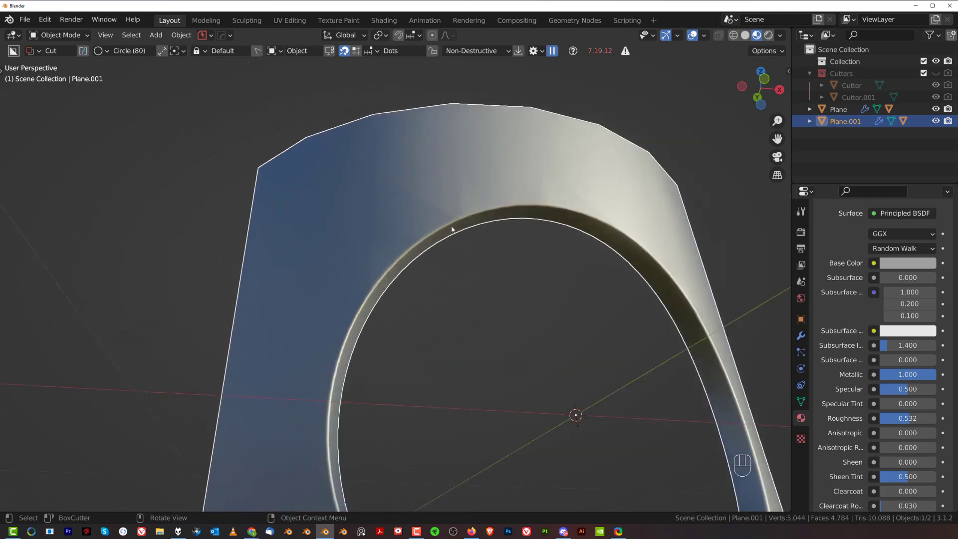
middle_click_drag(514, 192, 418, 245, "shift")
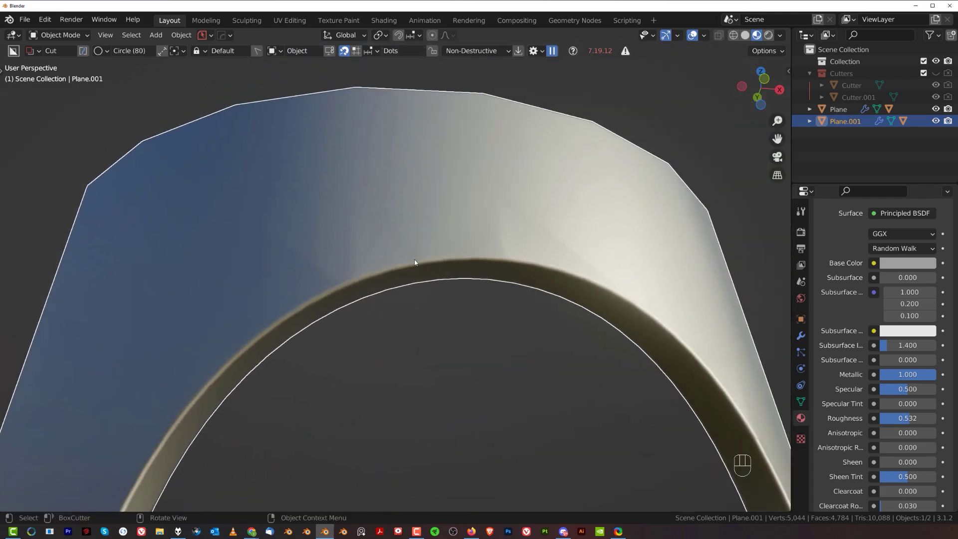
scroll(399, 260, "up", 2)
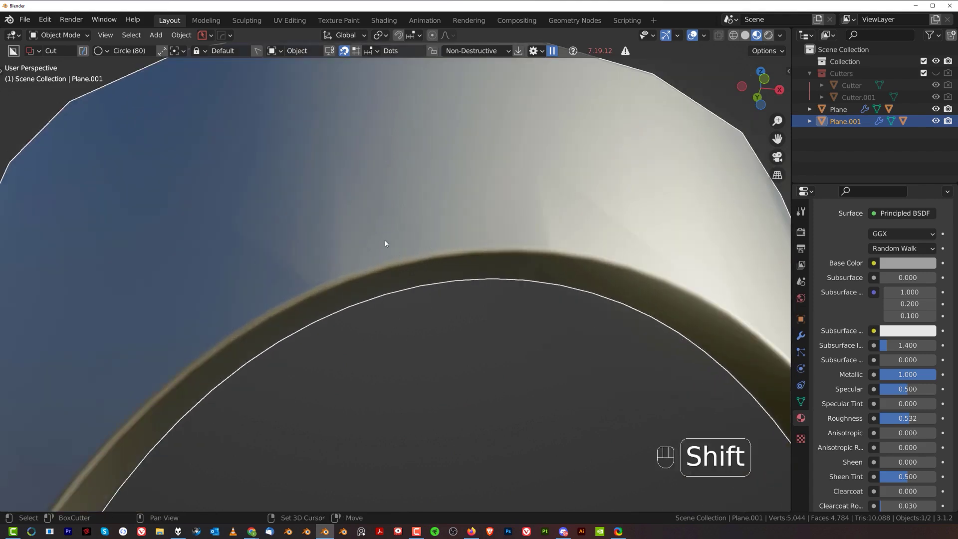
middle_click_drag(385, 242, 487, 248, "shift")
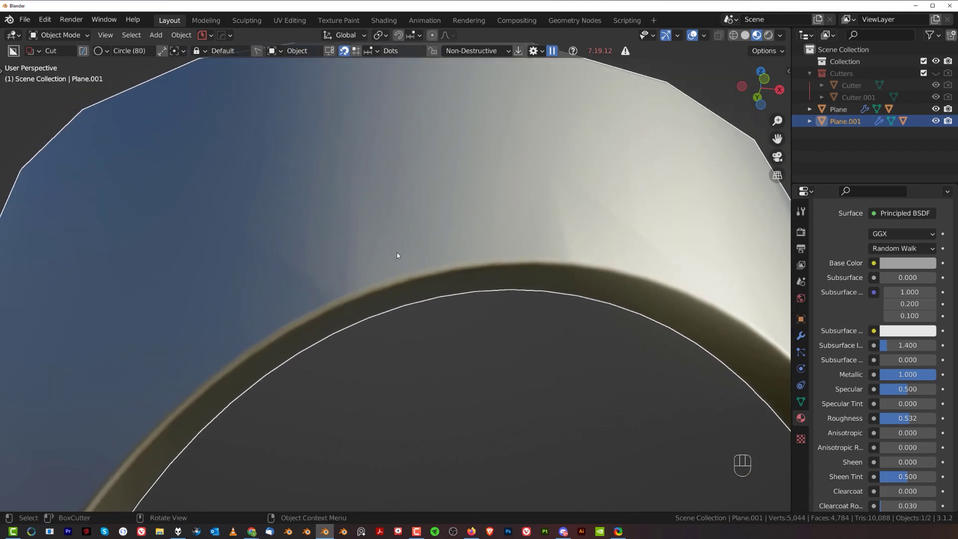
scroll(396, 252, "down", 2)
middle_click_drag(405, 265, 476, 248, "shift")
scroll(479, 246, "up", 2)
middle_click_drag(521, 219, 405, 255, "shift")
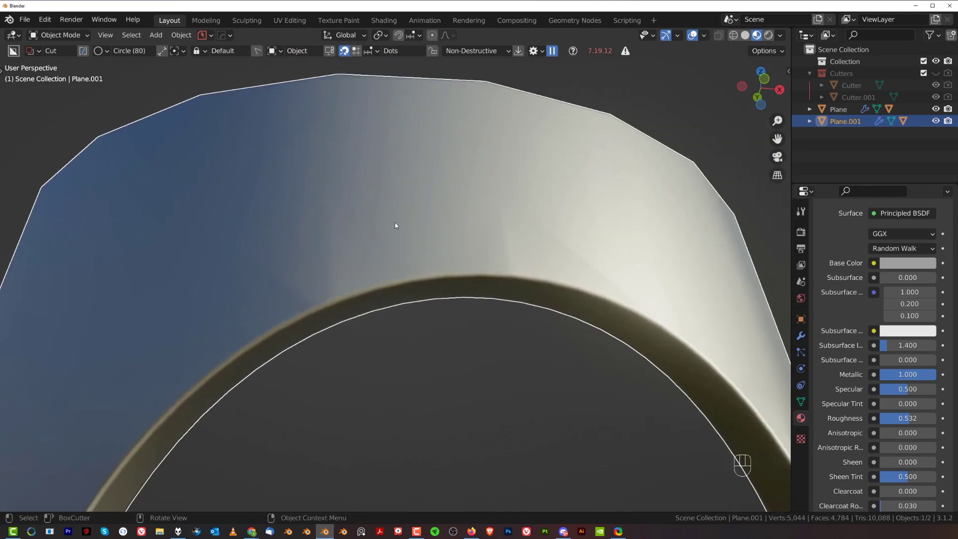
Reopen the low-density panel in Edit Mode and check the face layout along the hole's upper rim.
key("Tab")
middle_click_drag(386, 232, 427, 246, "shift")
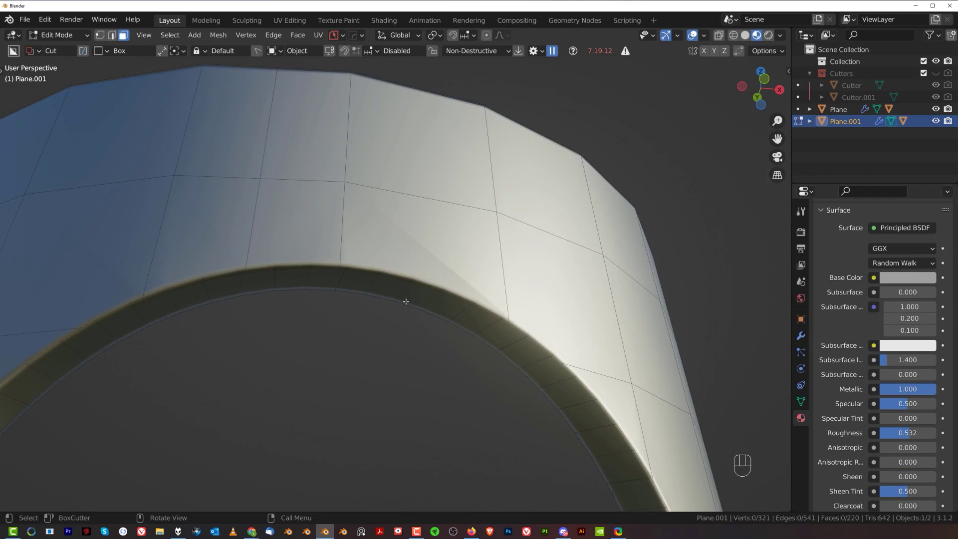
middle_click_drag(412, 270, 509, 278, "shift")
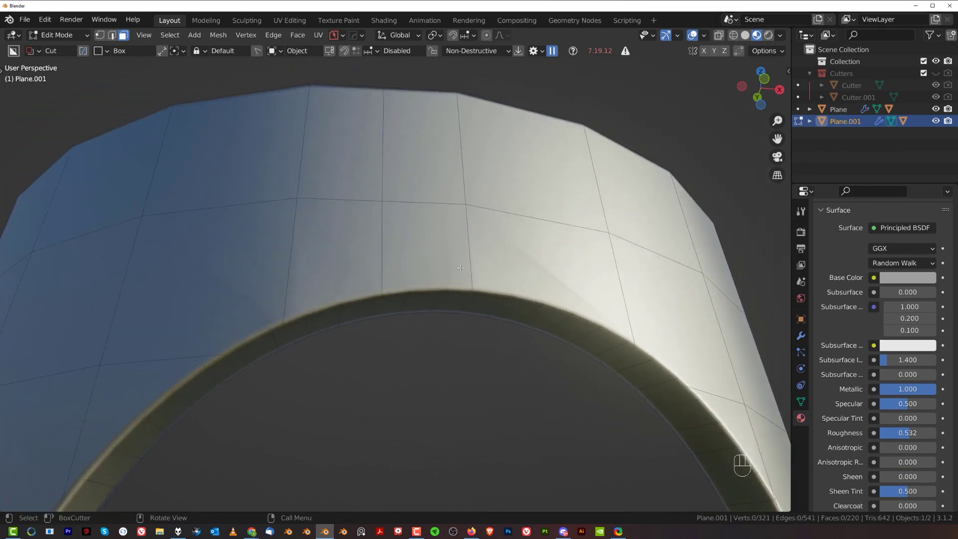